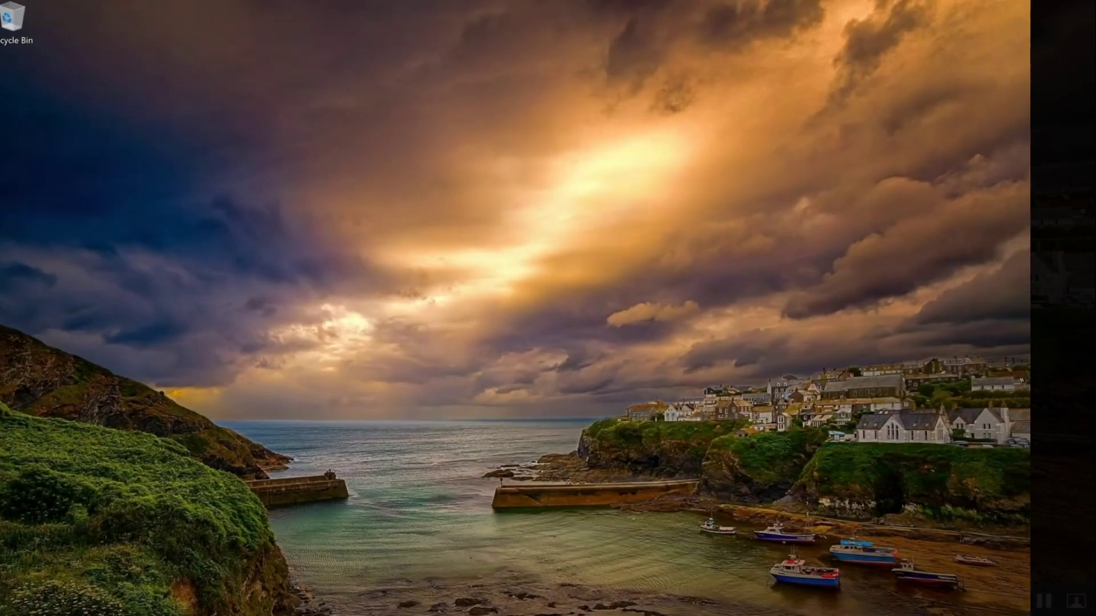
Expand the Ports (COM & LPT) category in Device Manager and select the USB serial port
key(super+a)
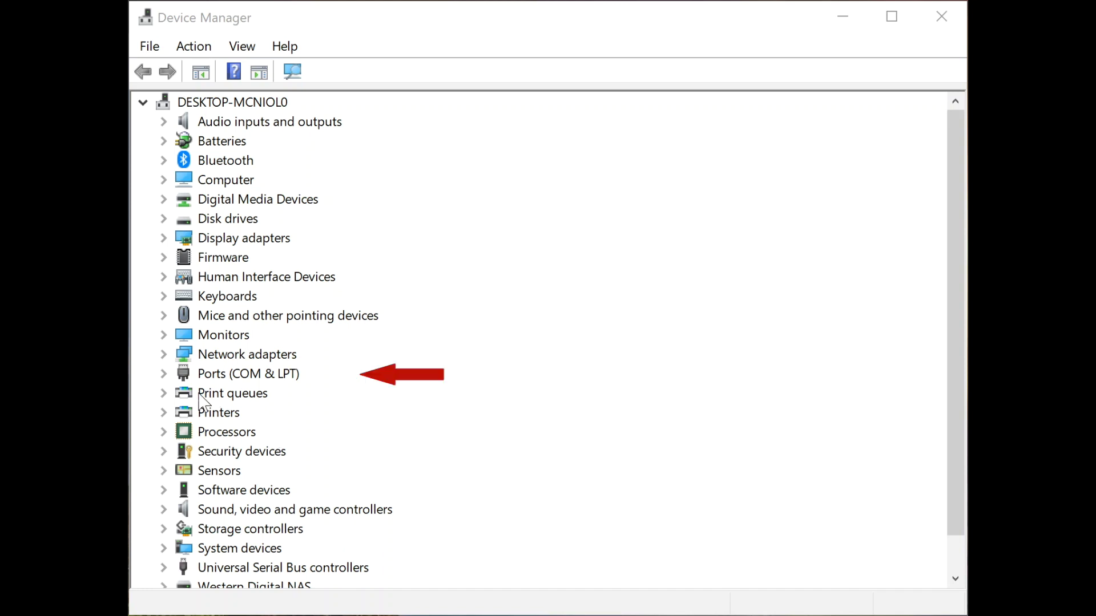
click(163, 374)
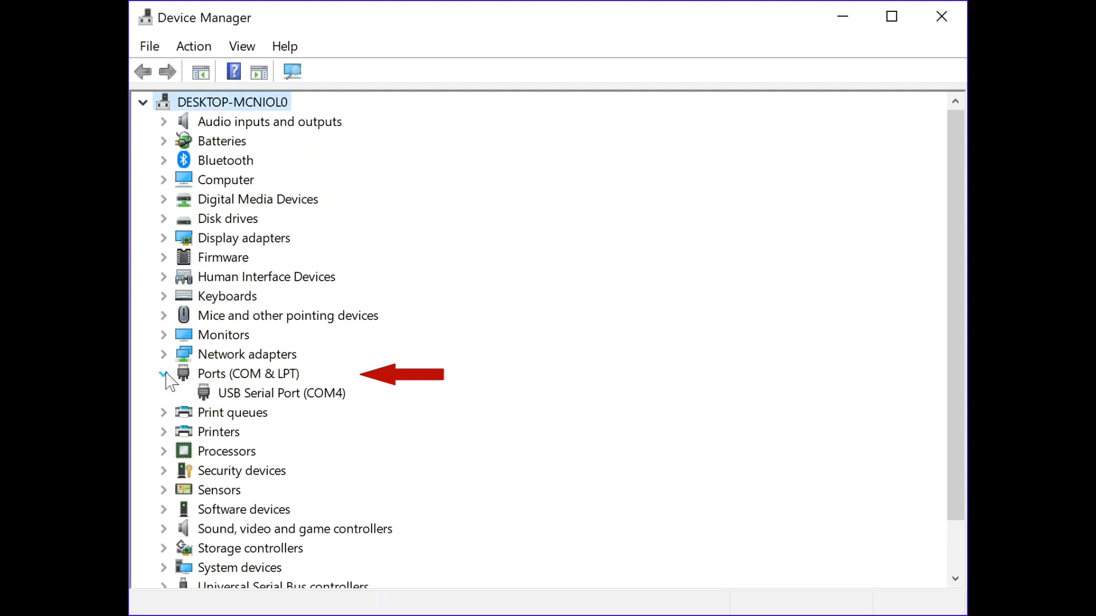
click(235, 396)
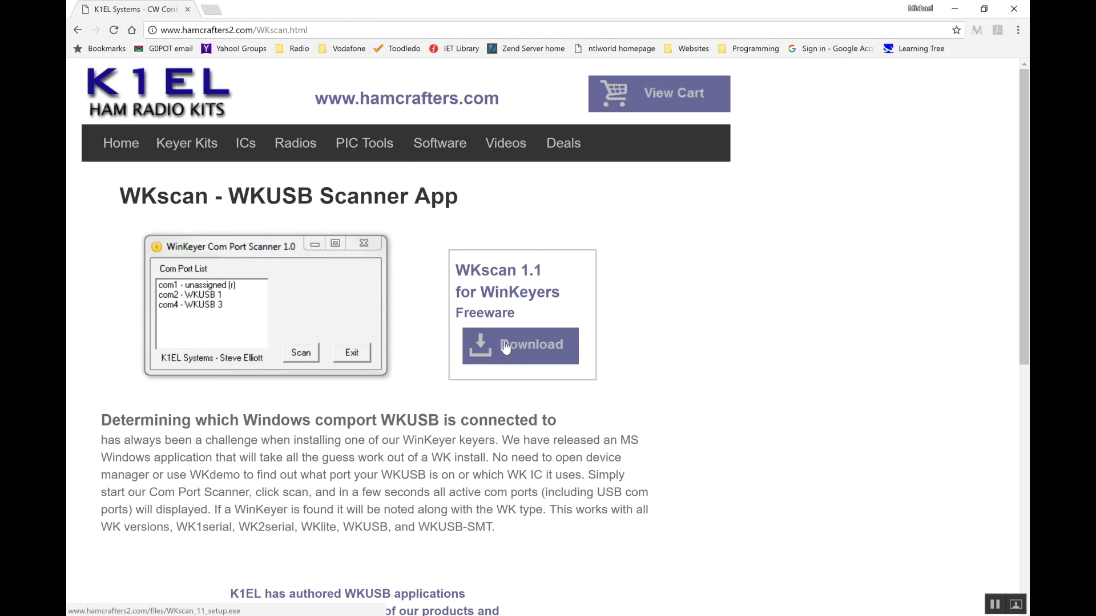
Download WKscan 1.1 from the K1EL site and scan the com ports for a WinKeyer
click(505, 347)
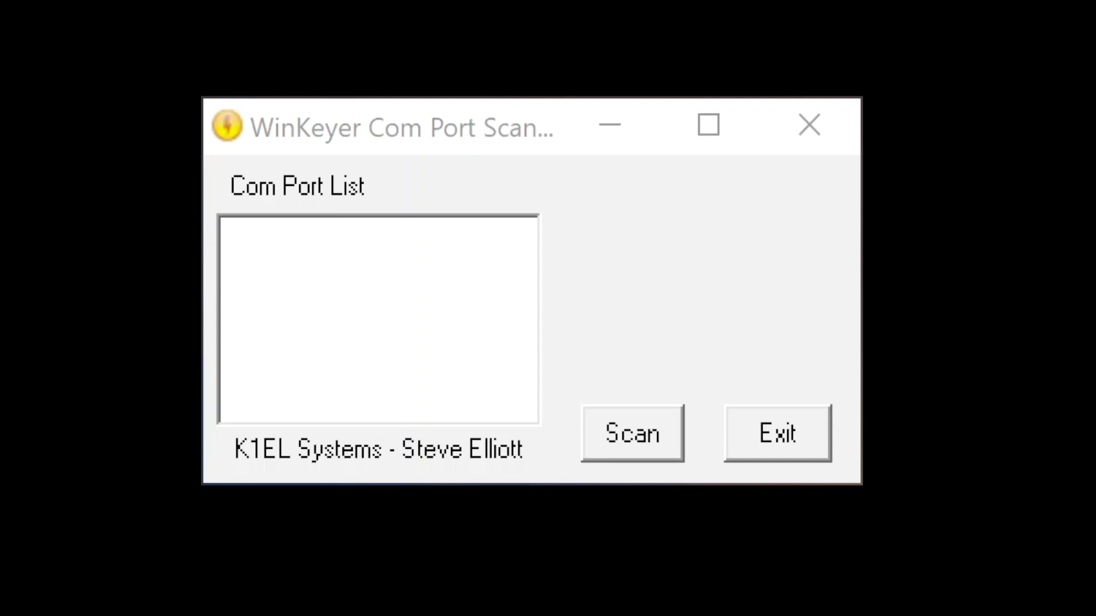
click(633, 437)
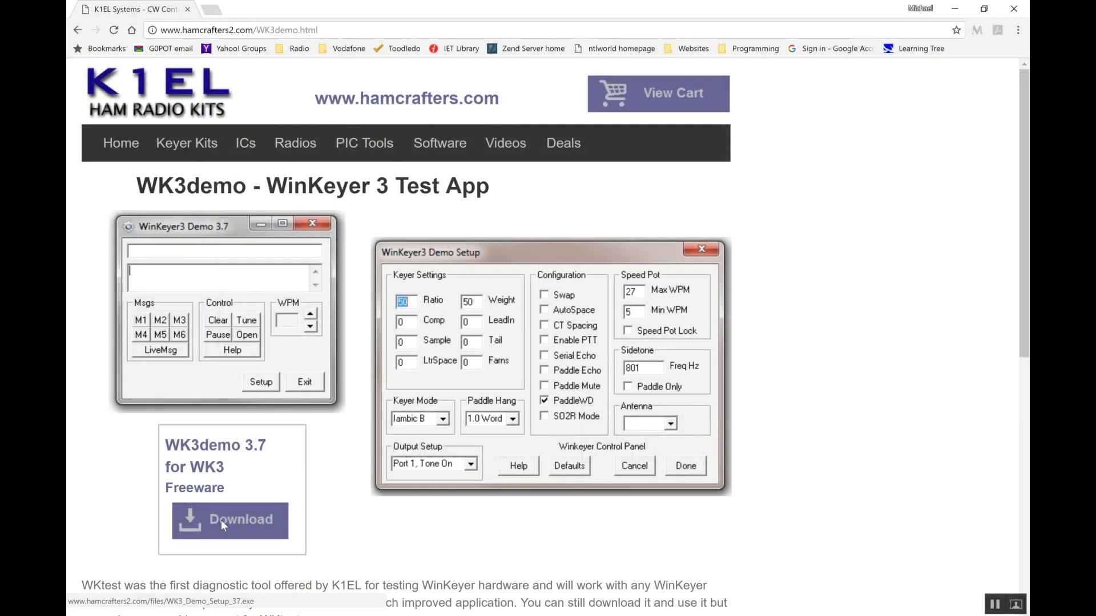
Download WK3demo 3.7 from the K1EL site and set the comm port in WKdemo to com4
click(222, 524)
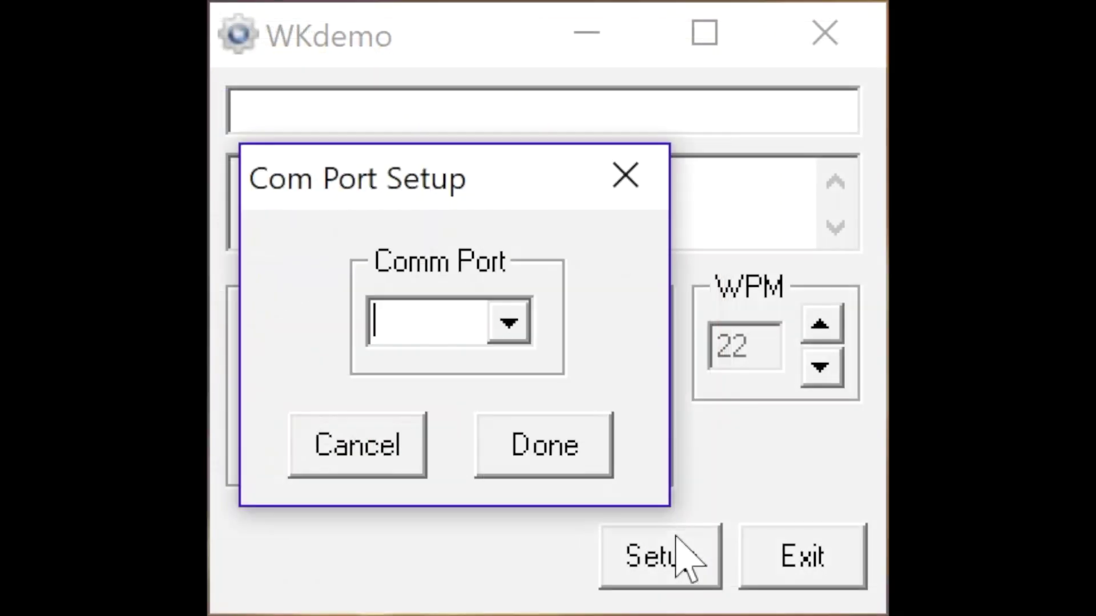
click(509, 321)
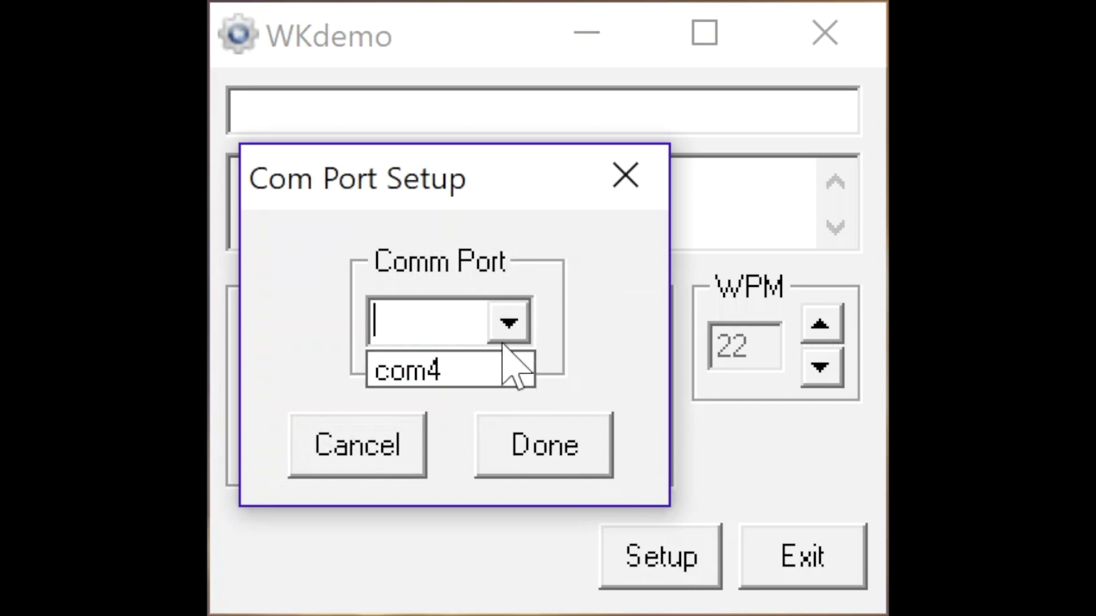
click(496, 368)
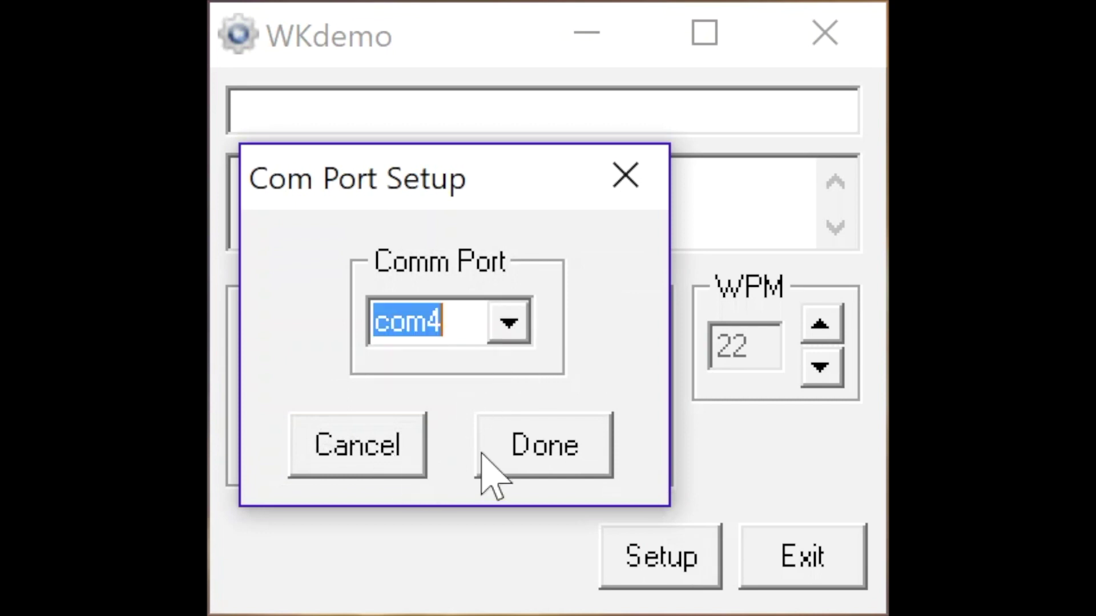
click(527, 452)
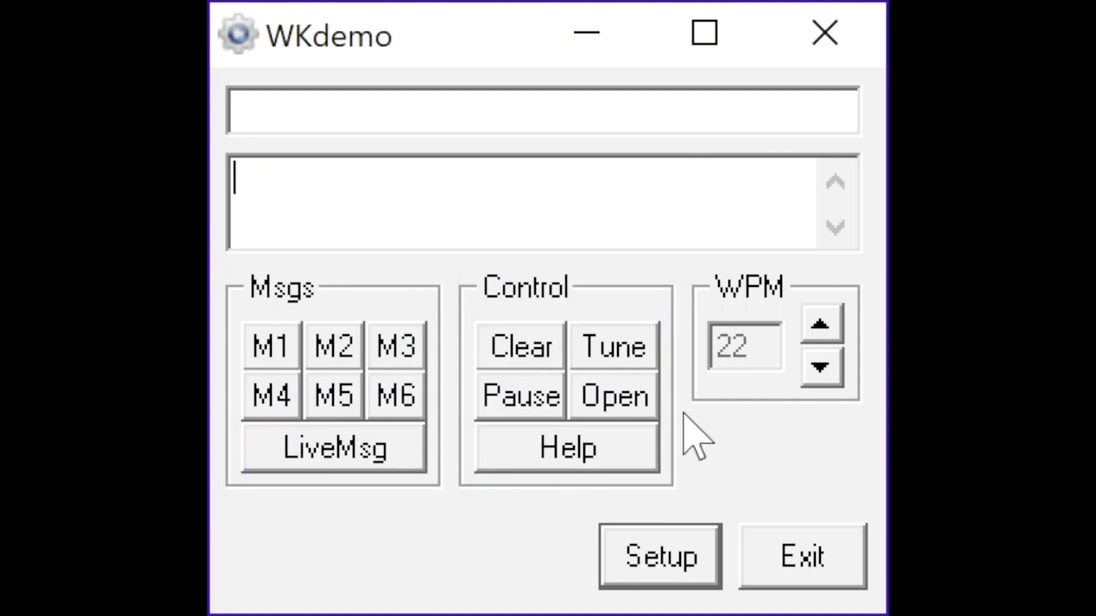
Open the WinKeyer connection in WKdemo and send the text "TEST"
click(636, 399)
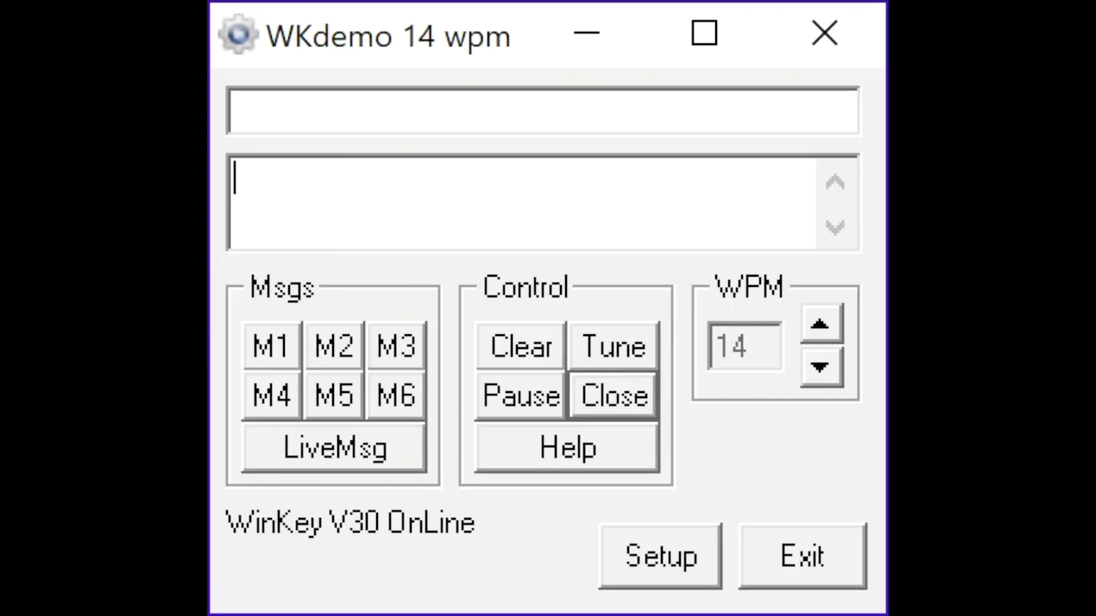
text(TEST)
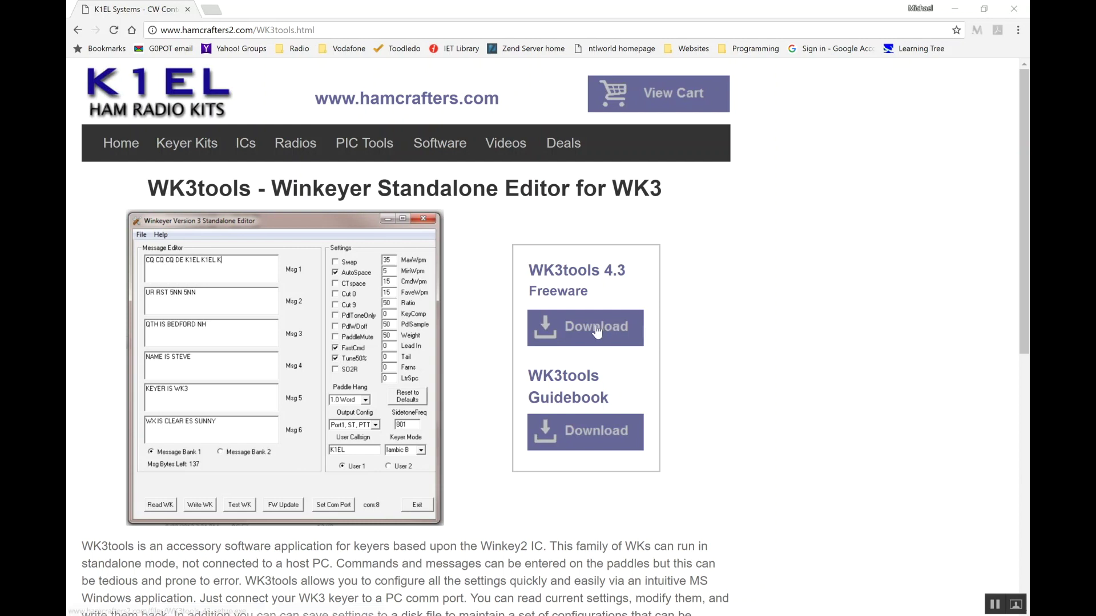
Download WK3tools 4.3 from the K1EL site and set the com port in the Winkeyer 3 Tools Utility to com4
click(596, 328)
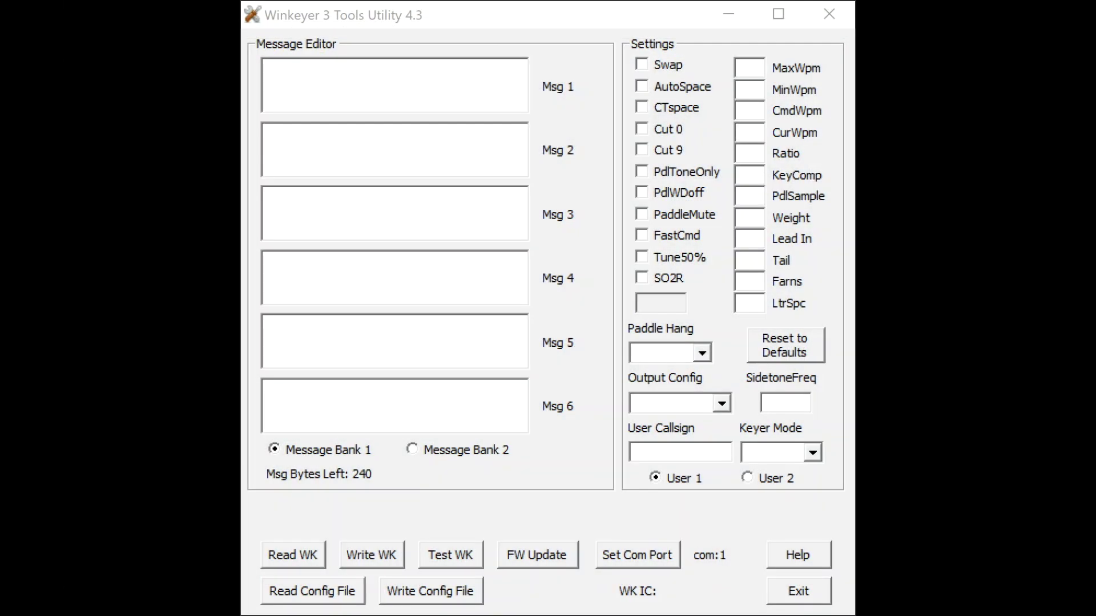
click(665, 562)
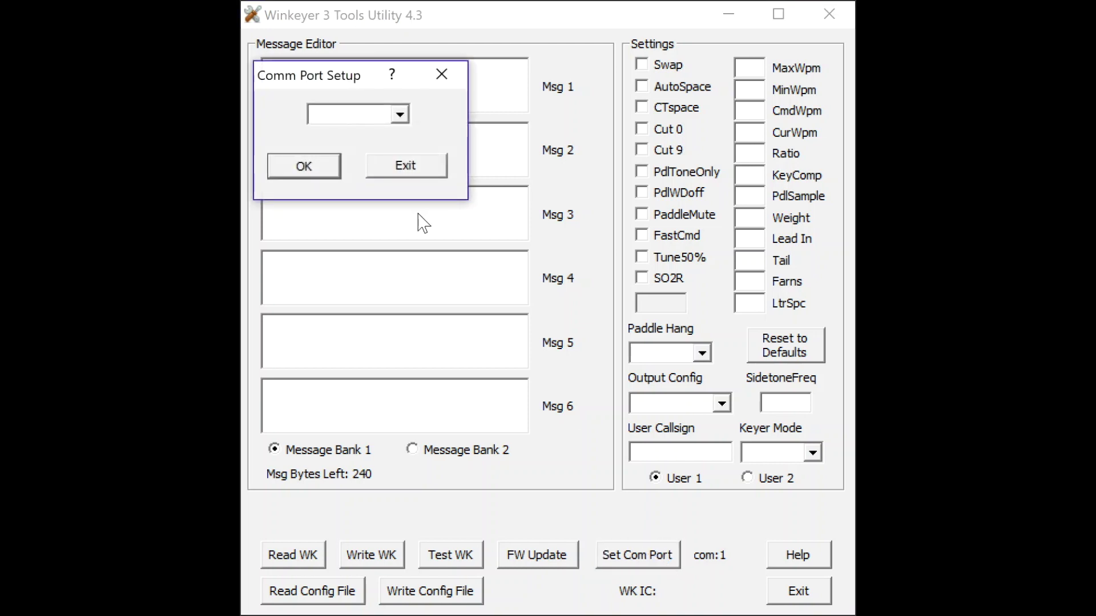
click(400, 115)
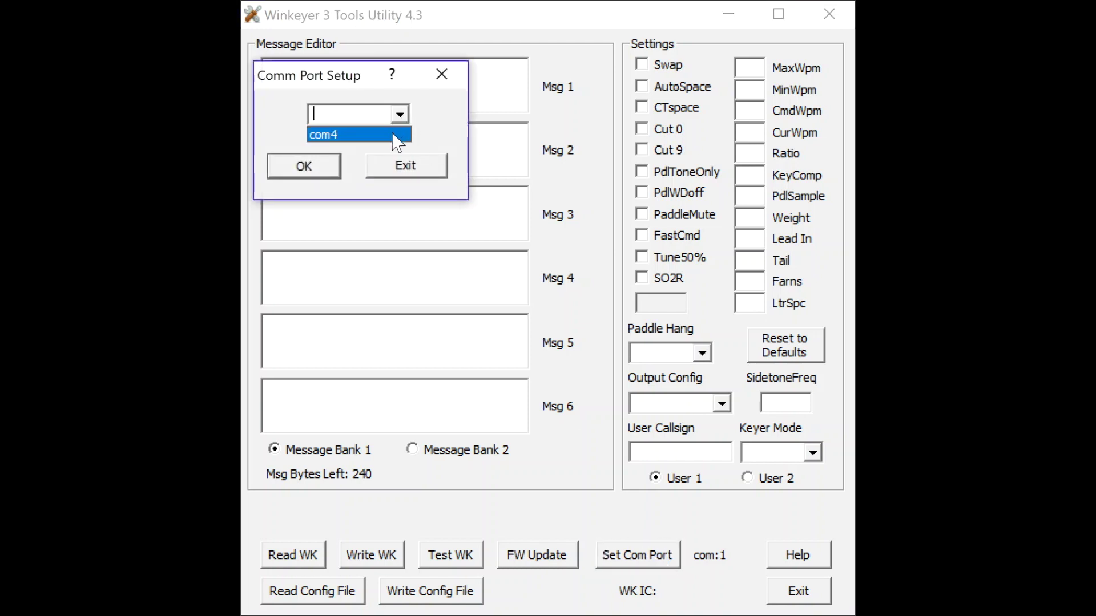
click(394, 135)
click(313, 166)
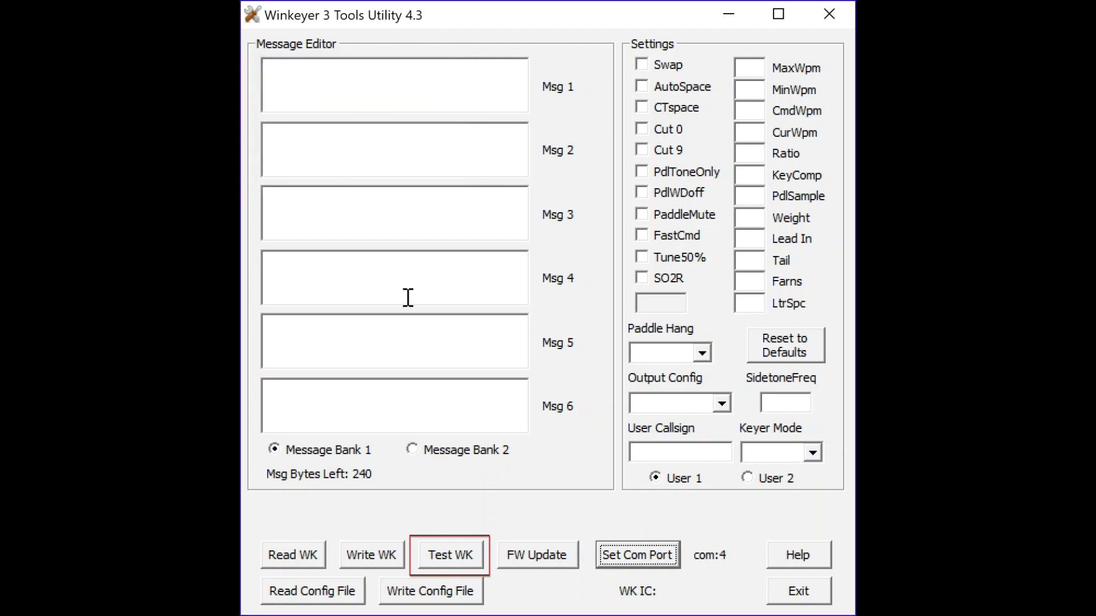
Test the WinKeyer and choose WKUSB.BIN as the file to load in the firmware uploader
click(476, 563)
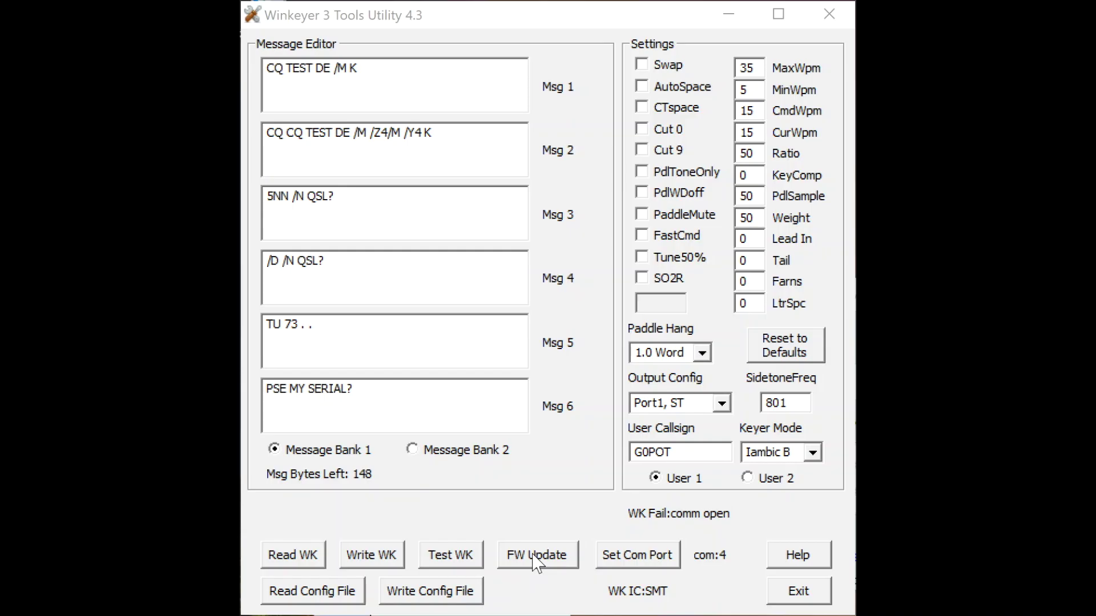
click(536, 557)
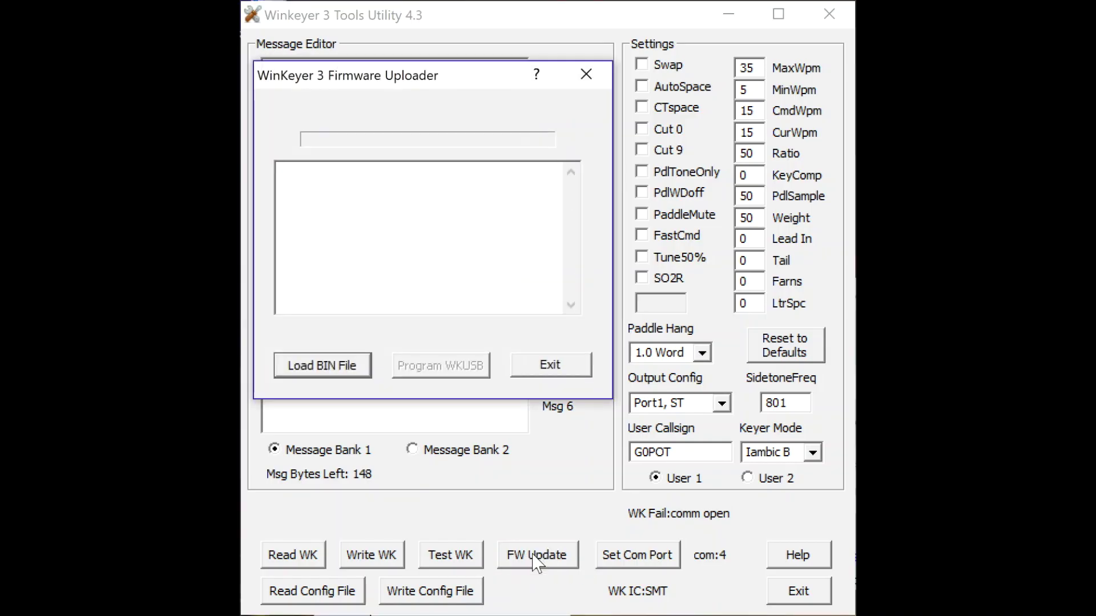
click(340, 370)
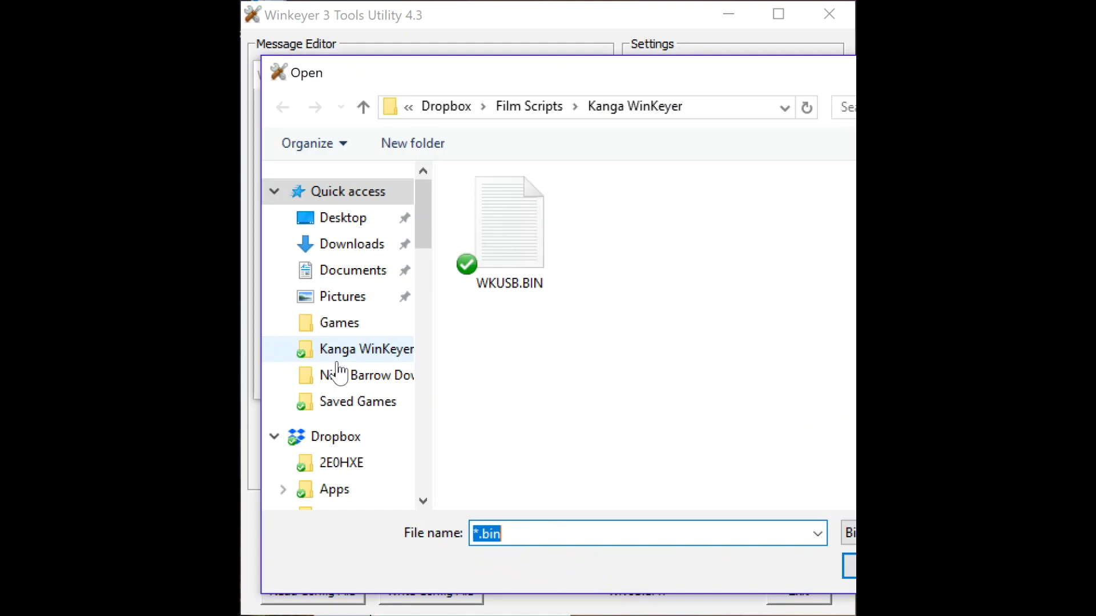
click(485, 279)
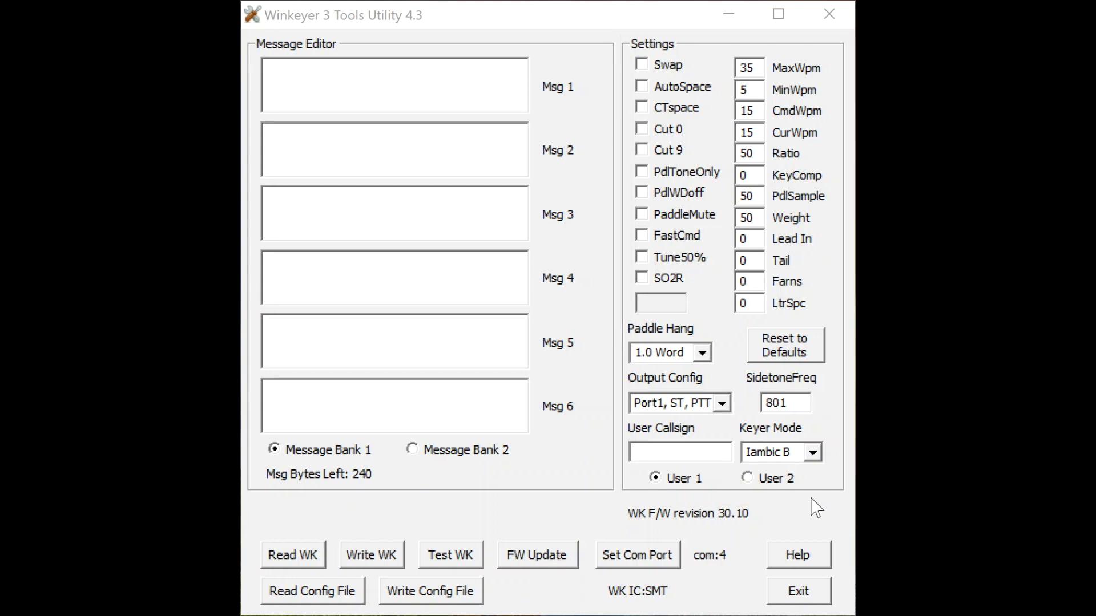
Enter the operator's callsign for User 1 and set message 1 to "CQ CQ DE /M K"
click(716, 447)
text(G0POT)
click(437, 90)
text(CQ CQ DE /M K)
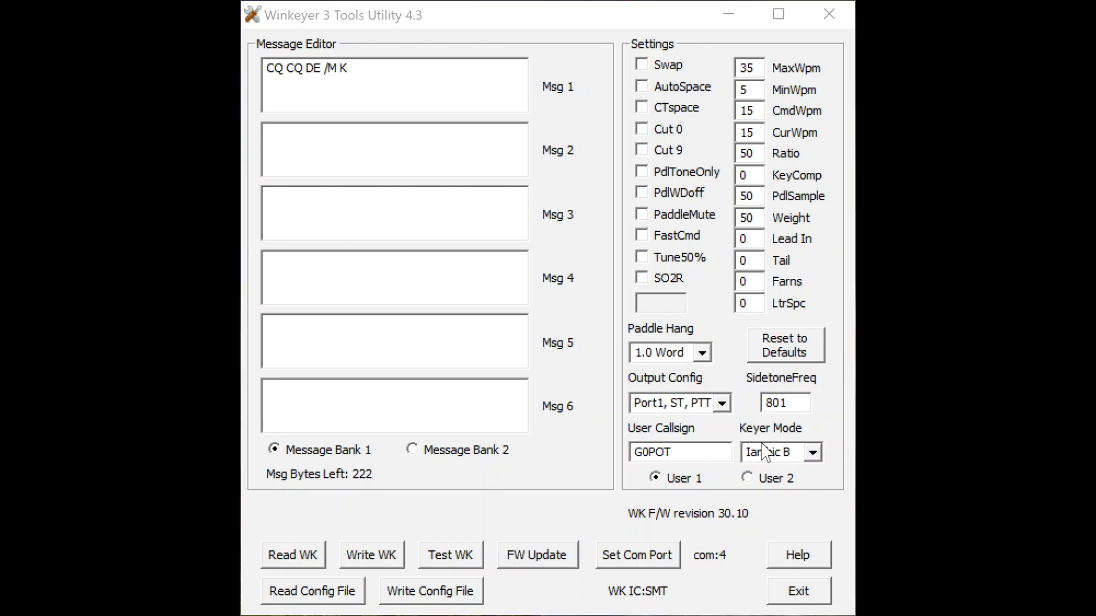
Set User 1's keyer mode to Iambic A and the output configuration to Port1, ST, PTT
click(749, 479)
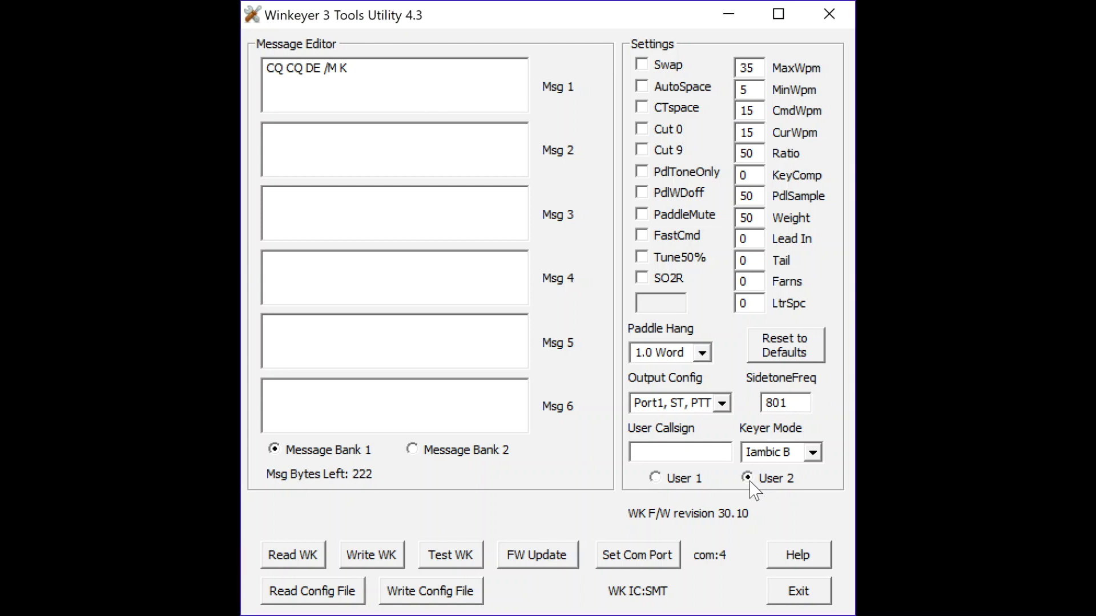
click(660, 479)
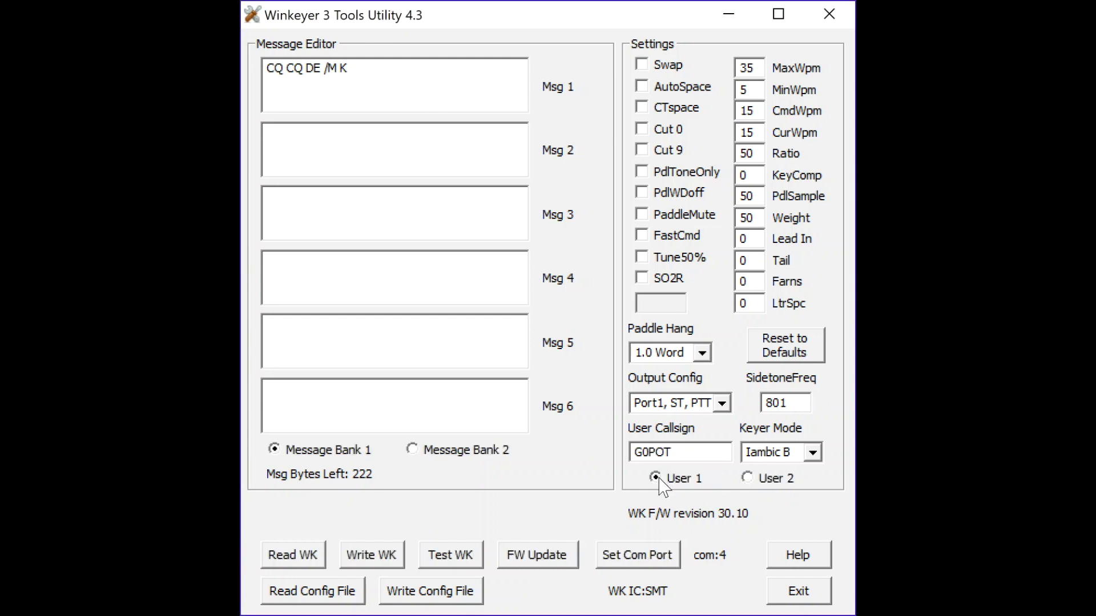
click(813, 453)
click(806, 472)
click(722, 403)
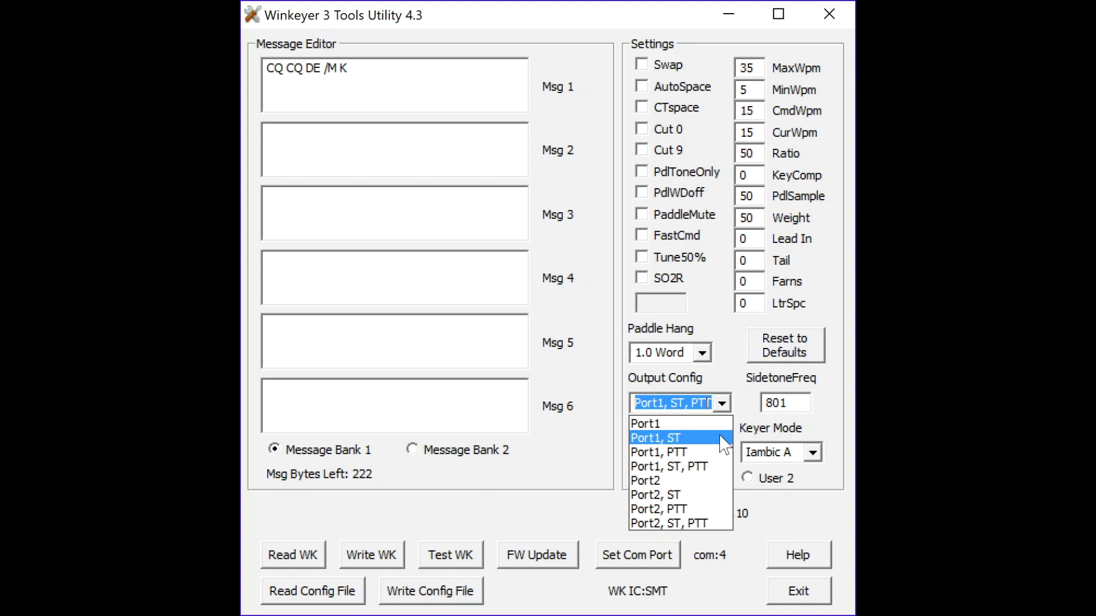
click(724, 467)
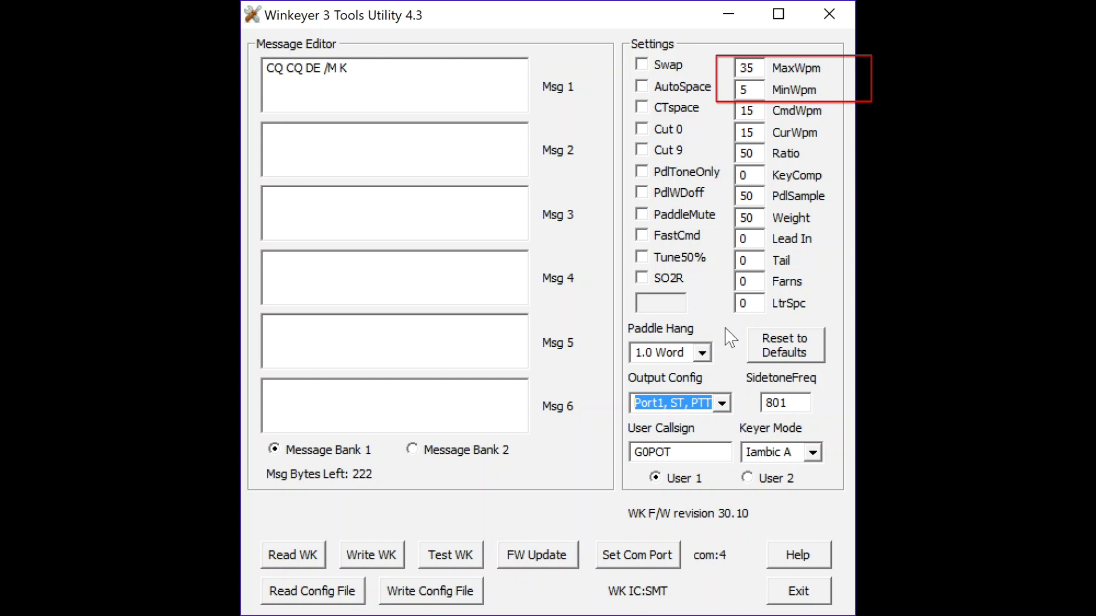
Set the maximum speed (MaxWpm) to 30 and the command speed (CmdWpm) to 18
drag(755, 67, 745, 67)
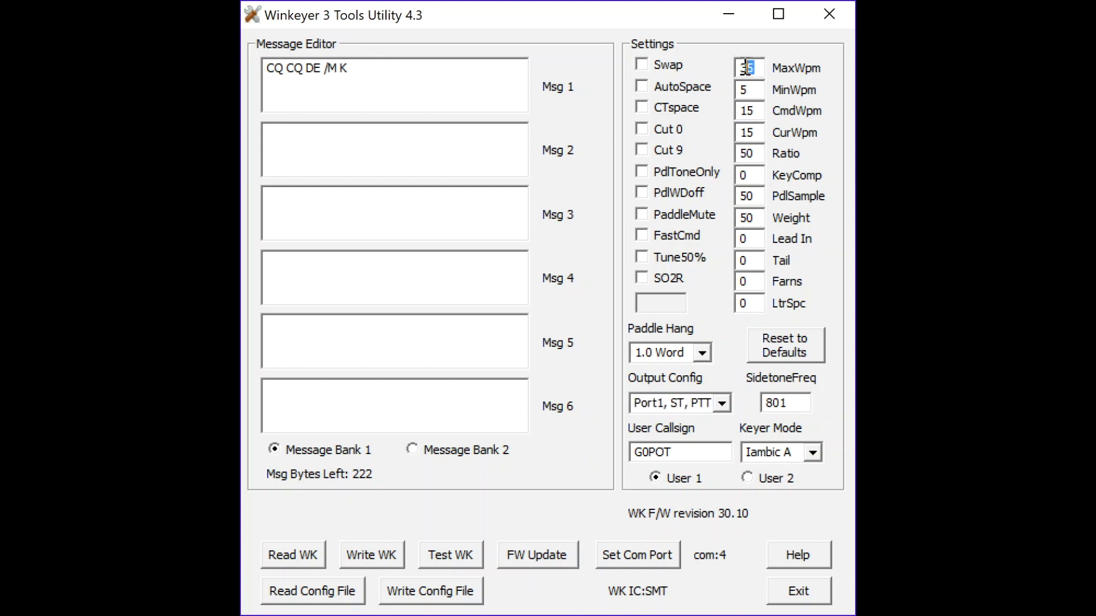
key(BackSpace)
text(0)
click(756, 110)
key(shift+Home)
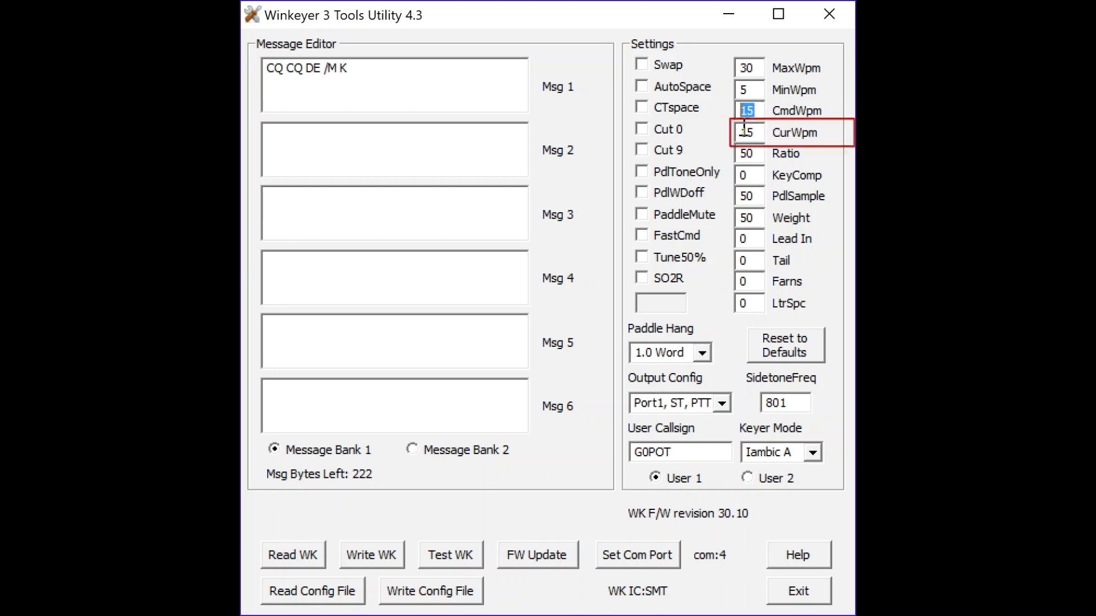
text(18)
Set the current speed (CurWpm) to 20 and the minimum speed (MinWpm) to 12
mouse_move(758, 131)
mouse_down()
mouse_move(742, 134)
mouse_move(744, 146)
mouse_up()
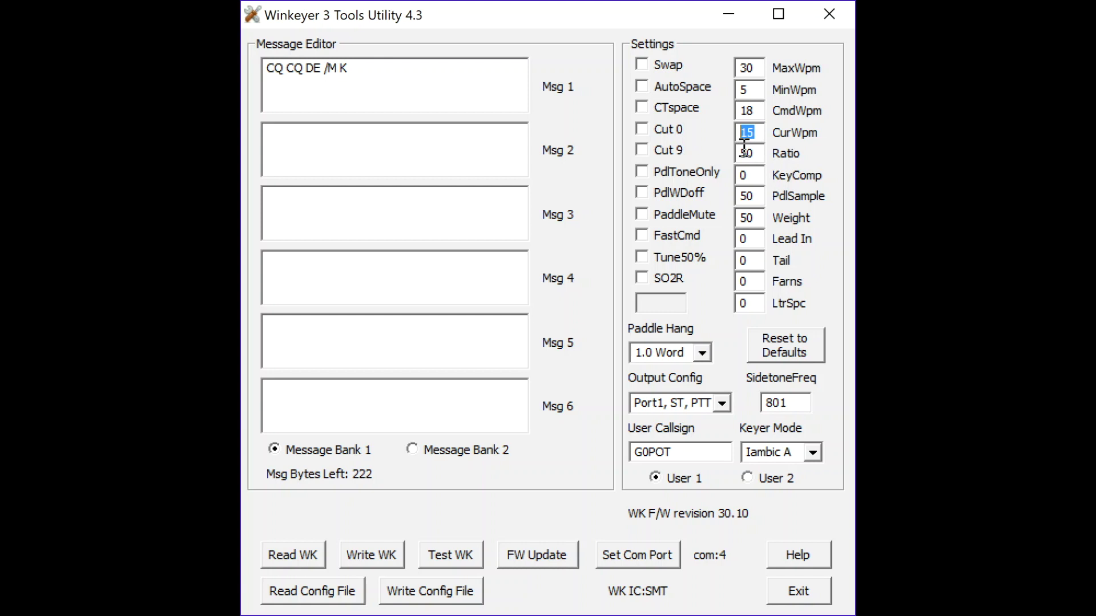
text(20)
drag(749, 90, 740, 92)
text(12)
drag(753, 69, 738, 68)
key(alt+Tab)
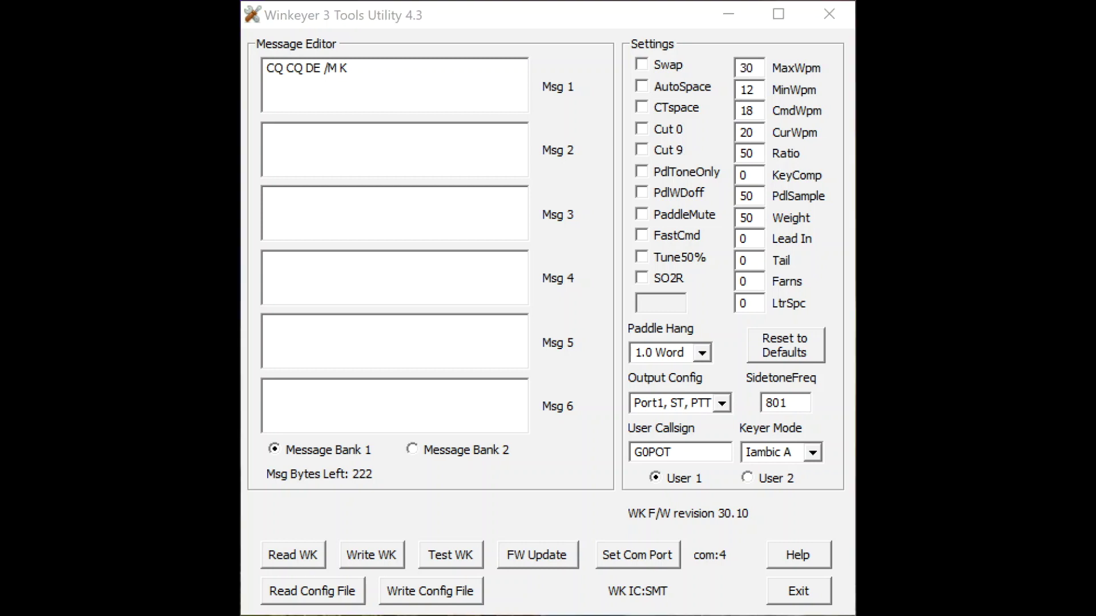
Fill in message 2 with "CQ CQ DE /M /Z4 /M /Y4 K", message 3 with "5NN /N QSL?" and message 4 with "/D /N QSL?"
click(452, 149)
text(CQ CQ DE /M /Z4 /M /Y4 K)
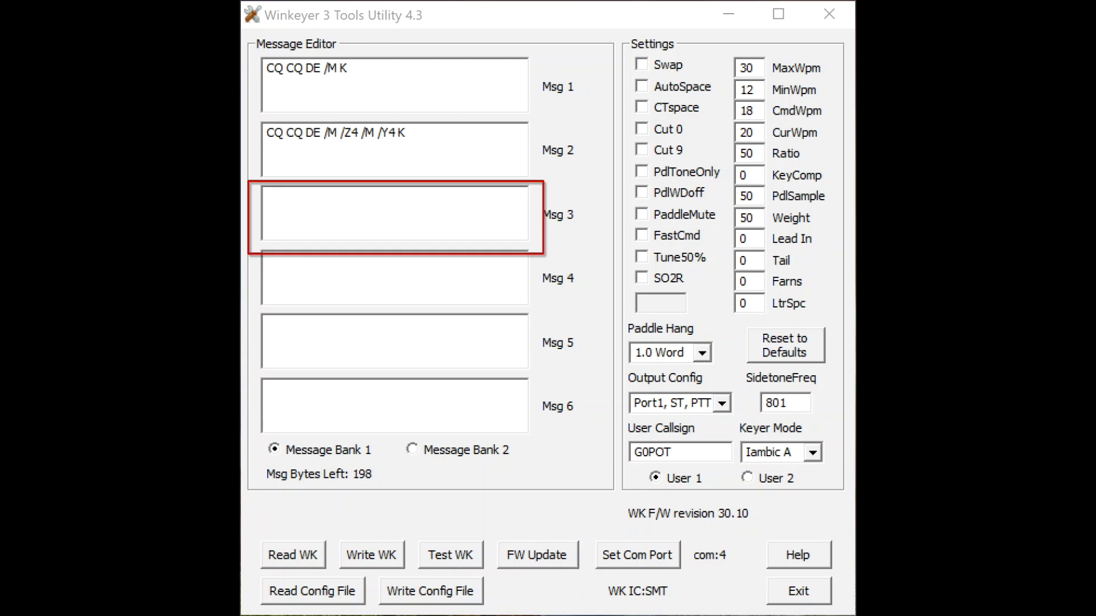
click(369, 222)
text(5NN /N QSL?)
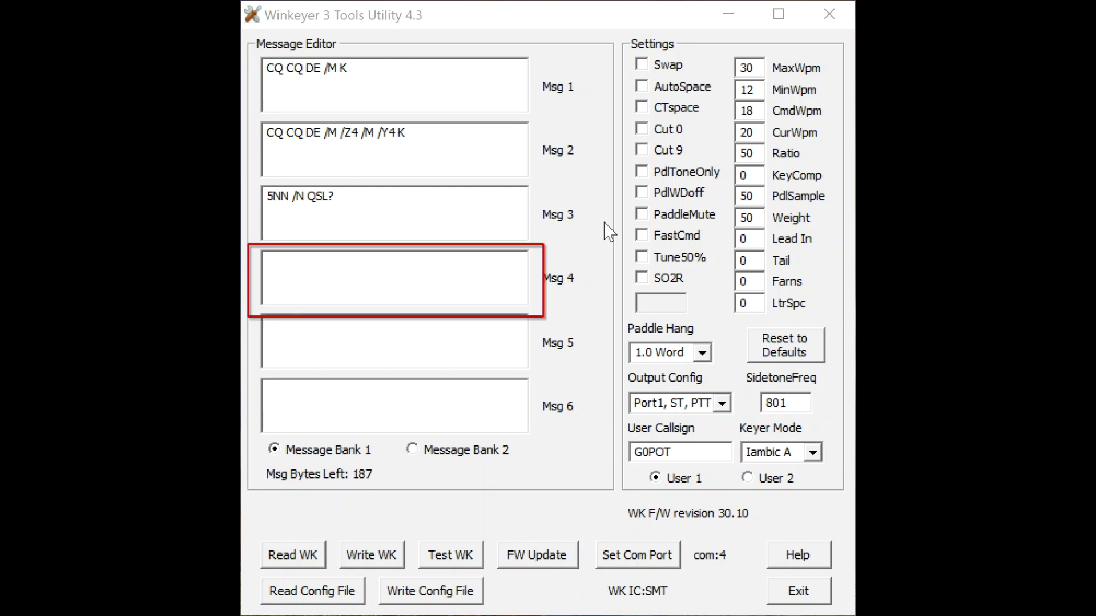
click(467, 275)
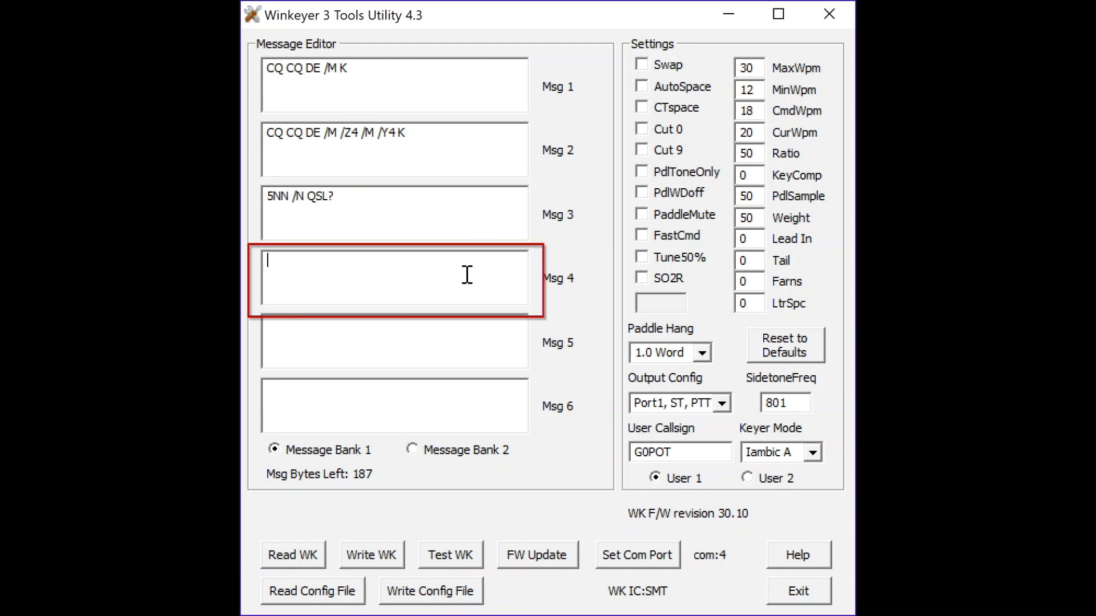
text(/D /N QSL?)
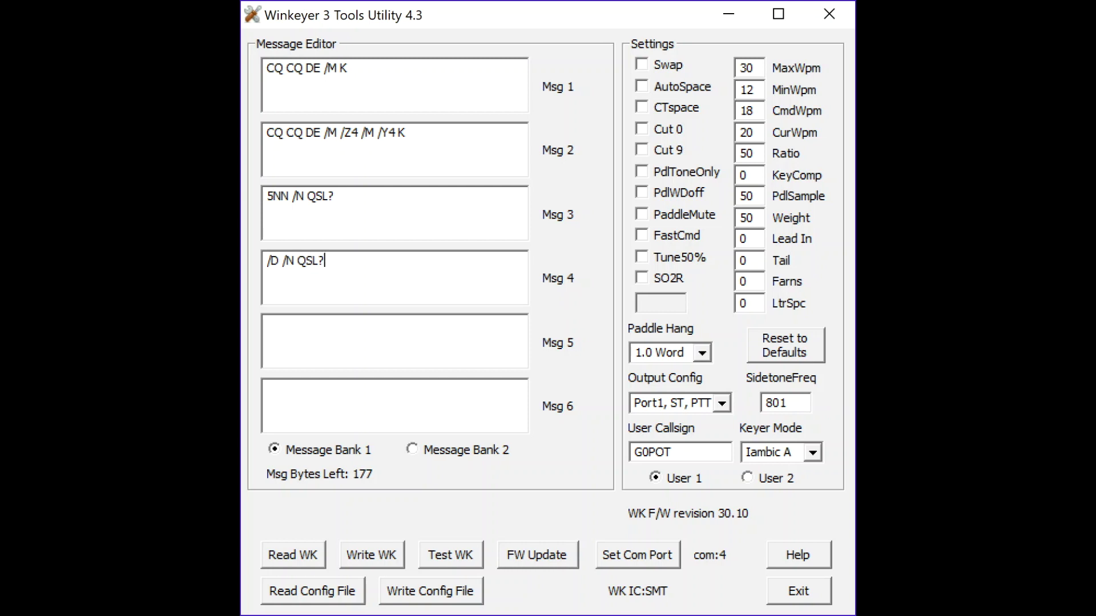
Write the messages and settings to the WinKeyer and read them back from the keyer
click(380, 558)
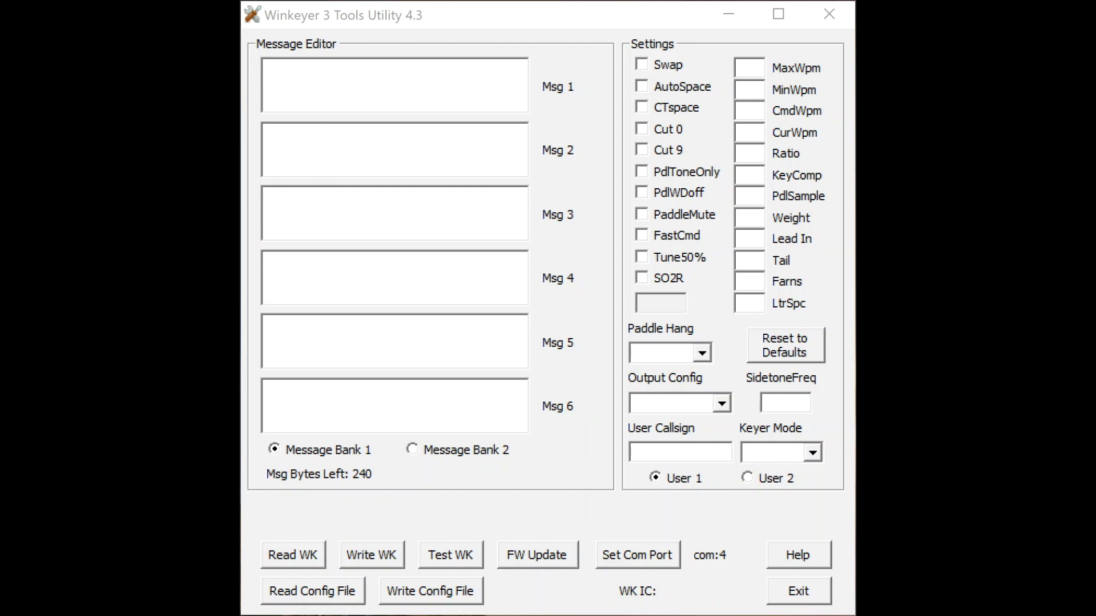
click(303, 557)
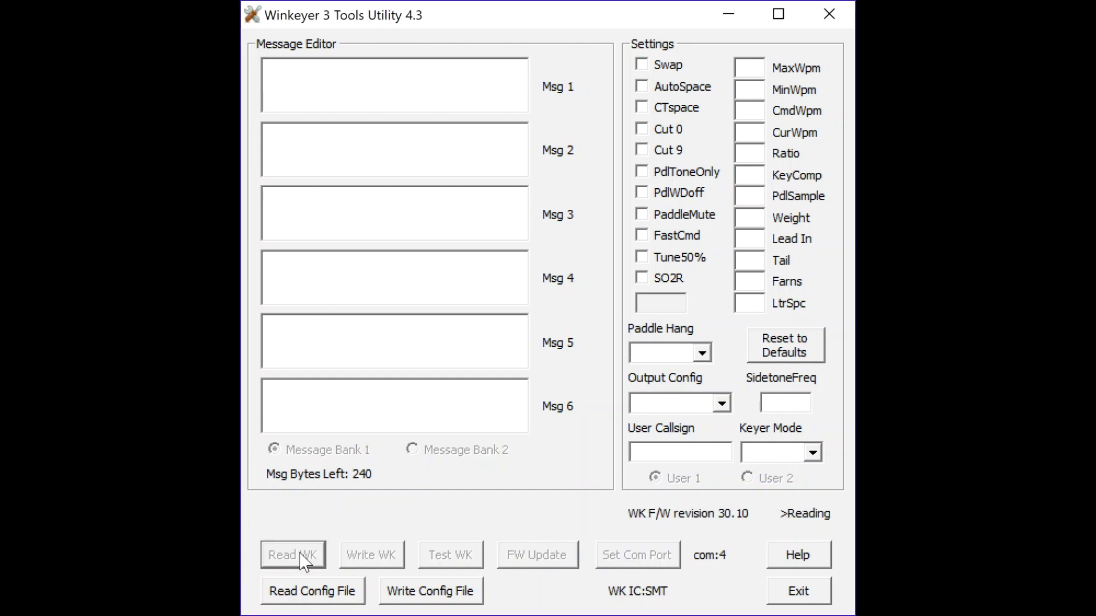
click(344, 333)
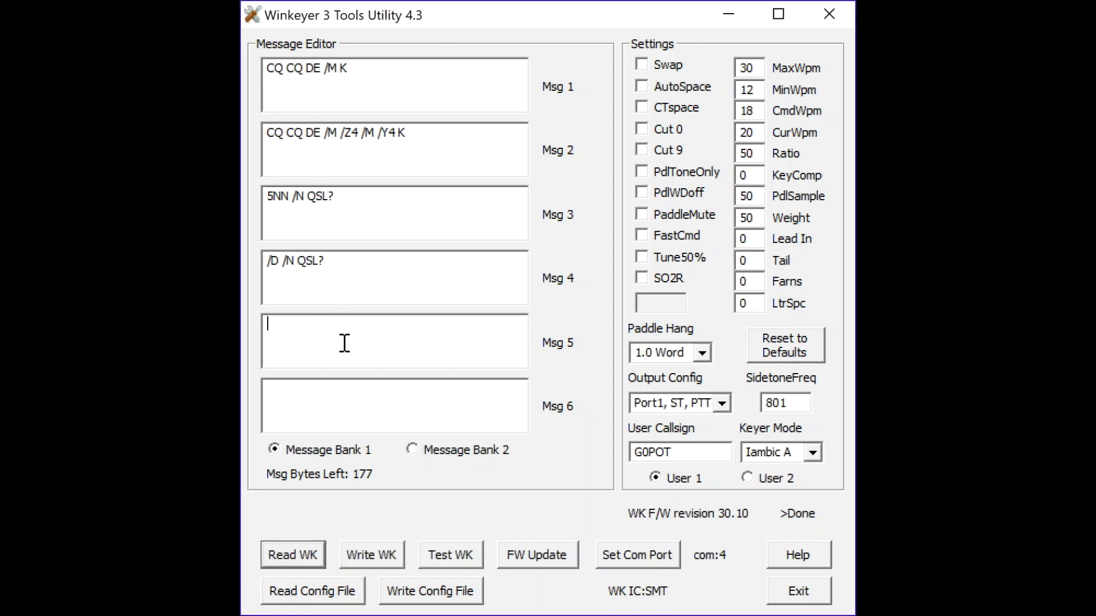
Set message 5 to "TEST" and write the messages and settings to the WinKeyer
text(TEST)
click(394, 554)
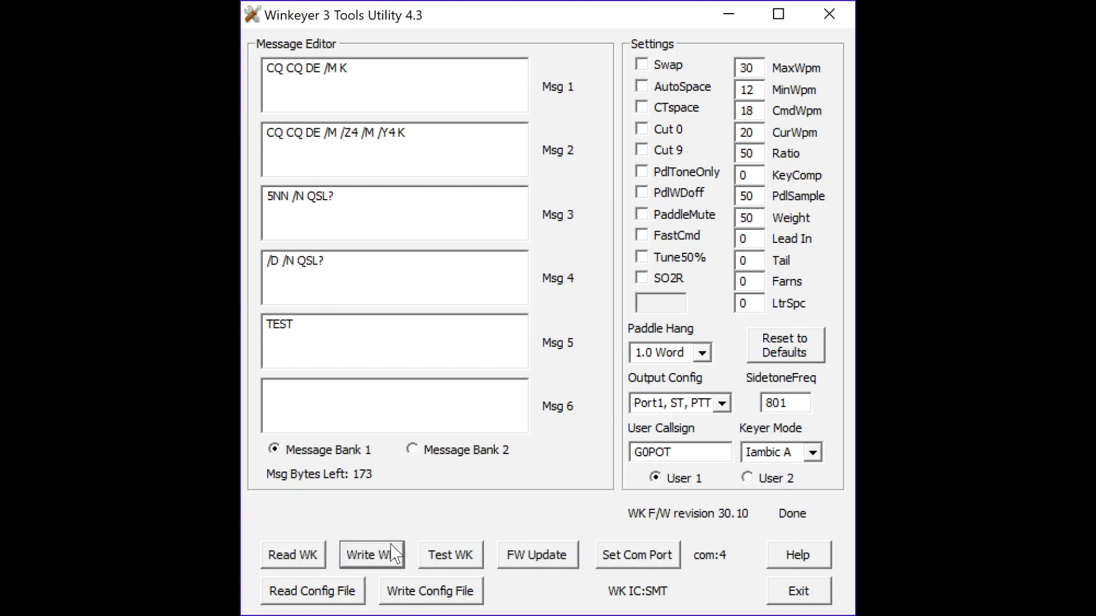
Save the current messages and settings to a configuration file named "COnfig"
click(428, 591)
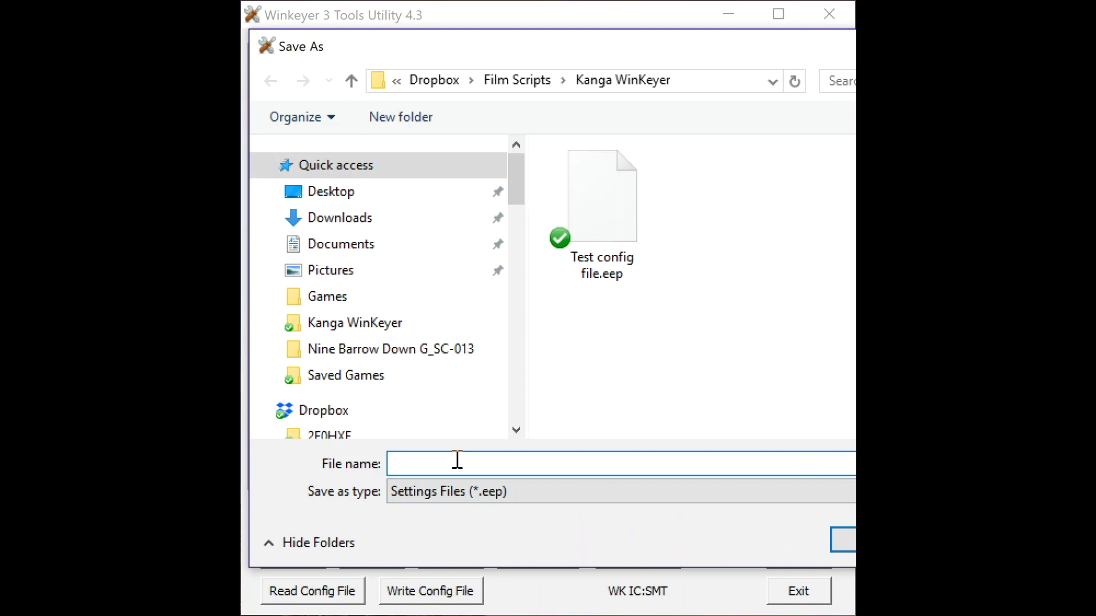
text(COnfig)
key(Return)
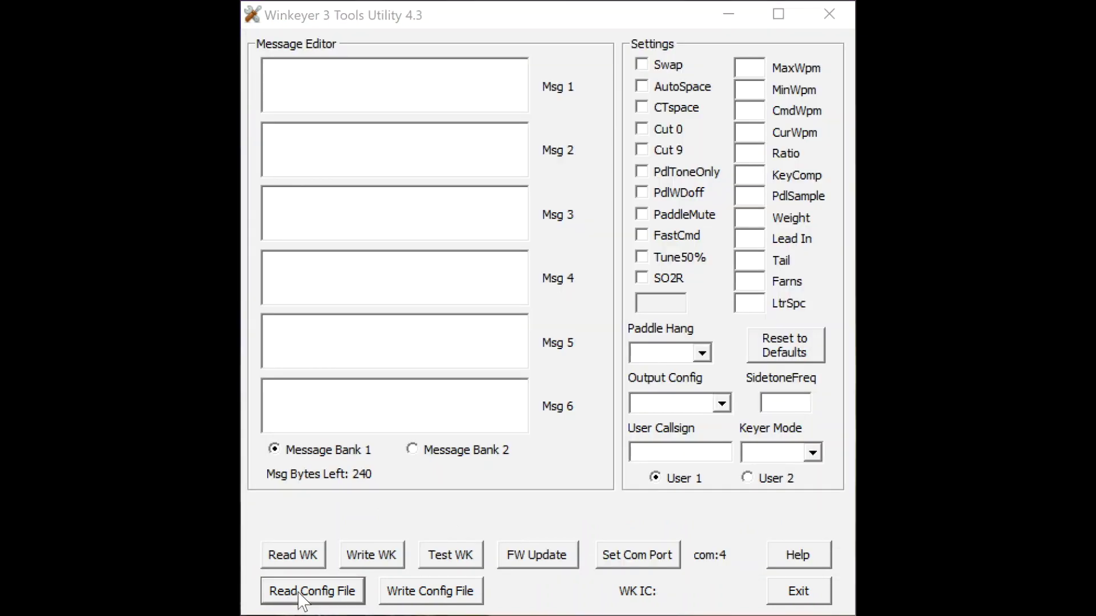
Load the configuration from "Test config file.eep" and write it to the WinKeyer
click(301, 596)
click(499, 191)
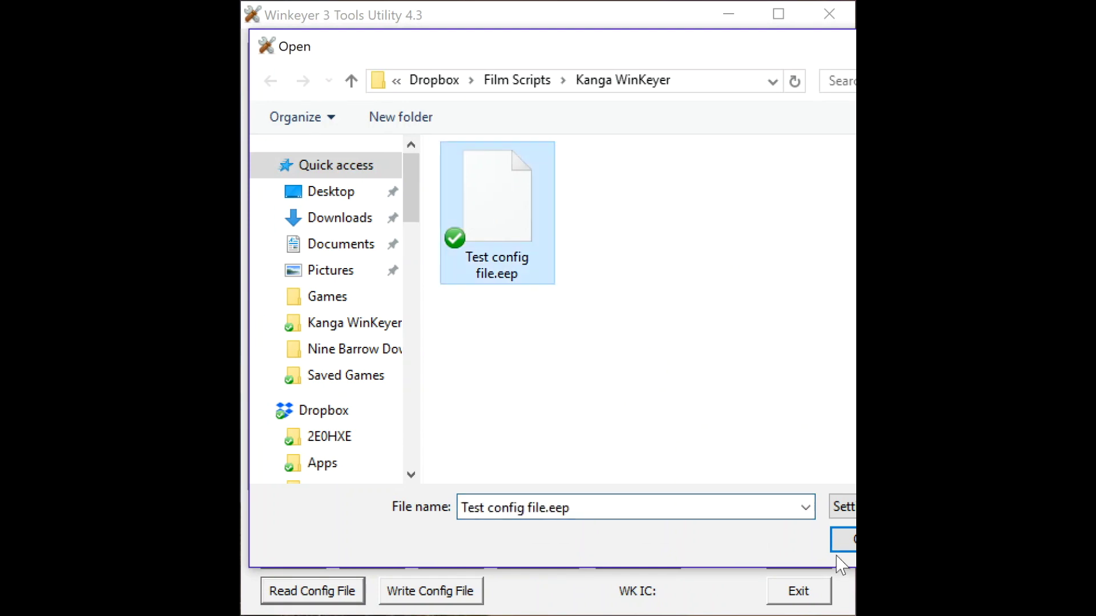
click(843, 540)
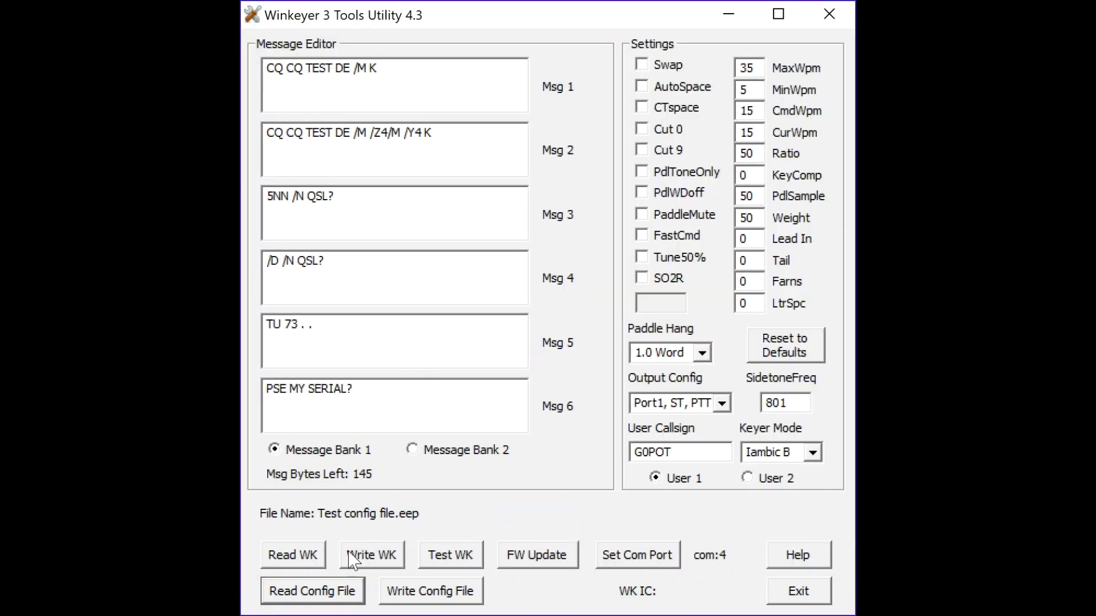
click(355, 557)
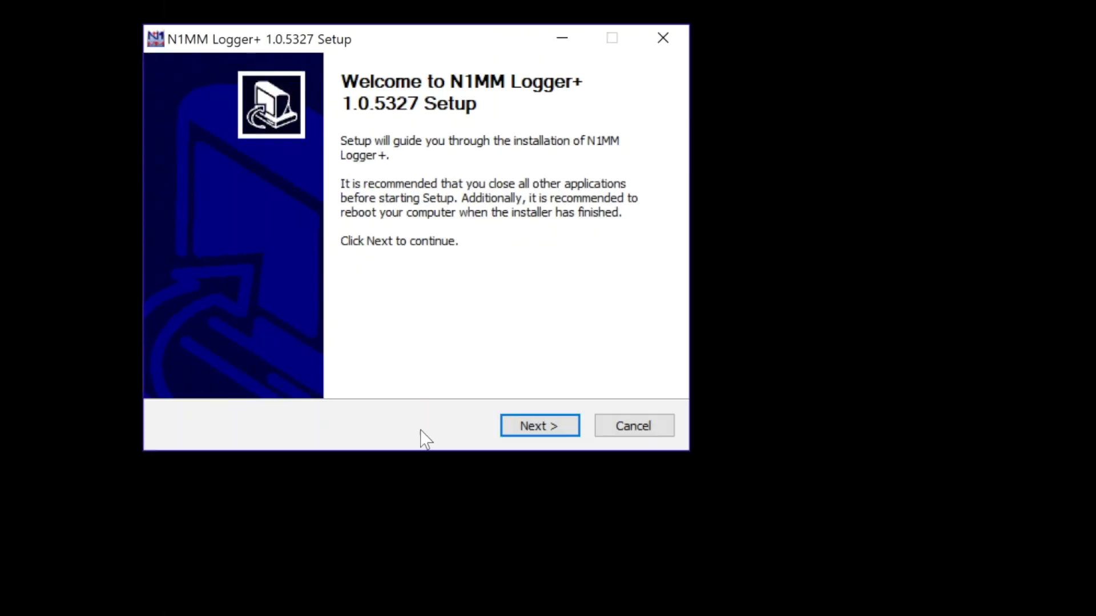
Run the N1MM Logger+ 1.0.5327 setup and proceed through the 1.0.7170 update installer with the N1MM Logger+ Update component
click(530, 433)
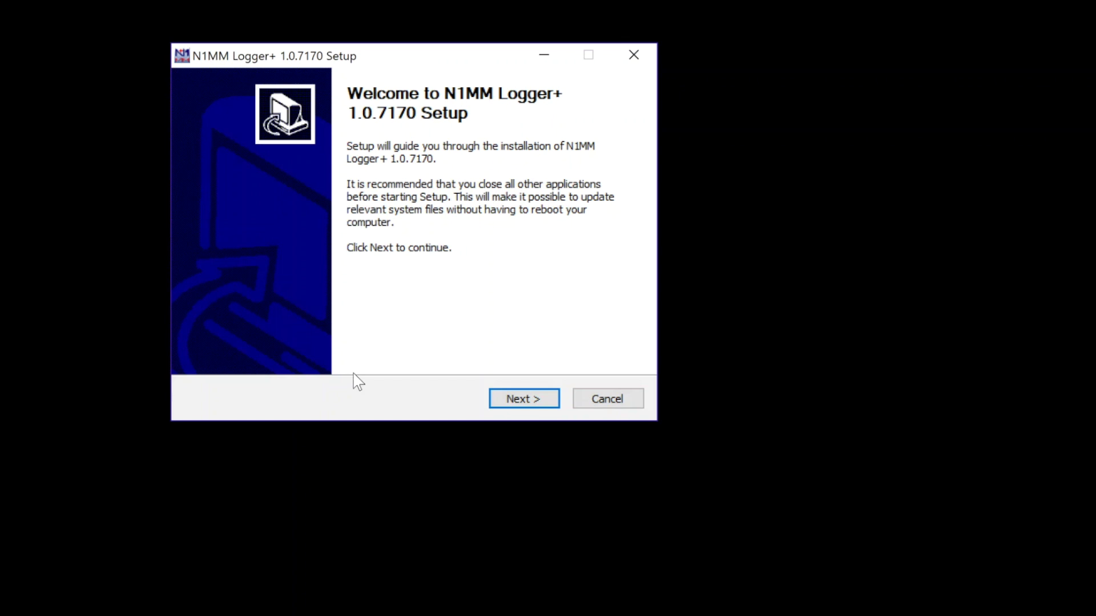
click(537, 402)
click(535, 399)
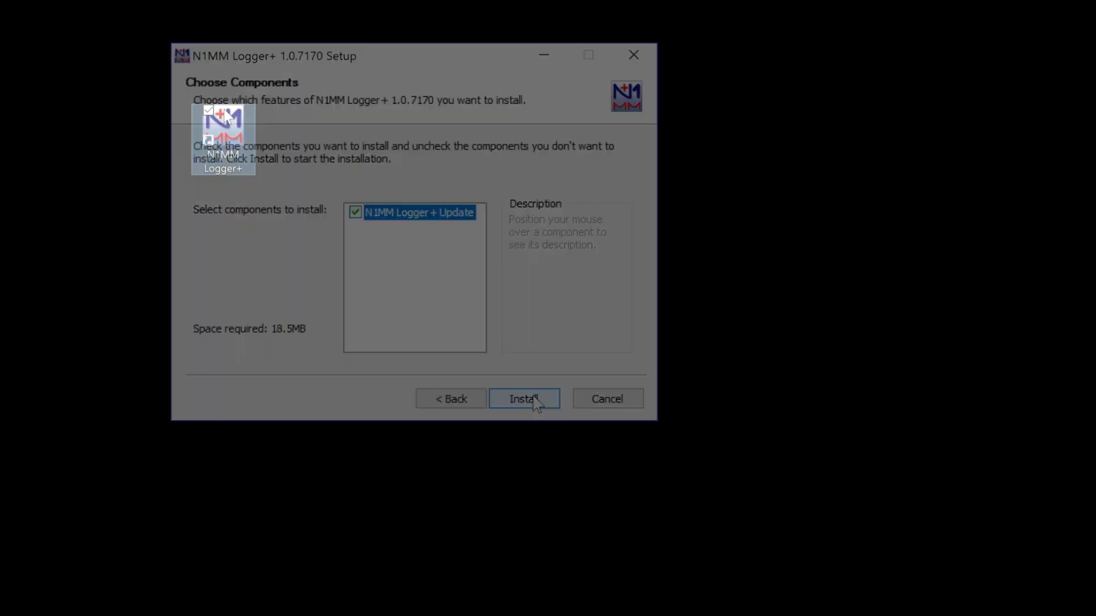
Start N1MM Logger+ and assign COM4 to the first hardware port row, enabled for CW/Other
double_click(223, 109)
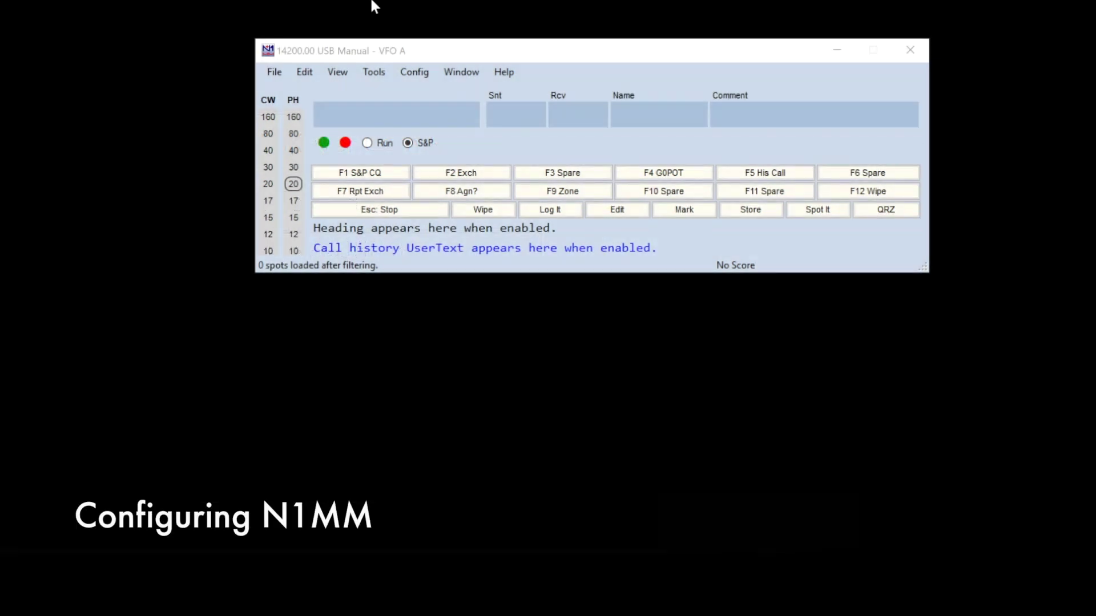
click(414, 72)
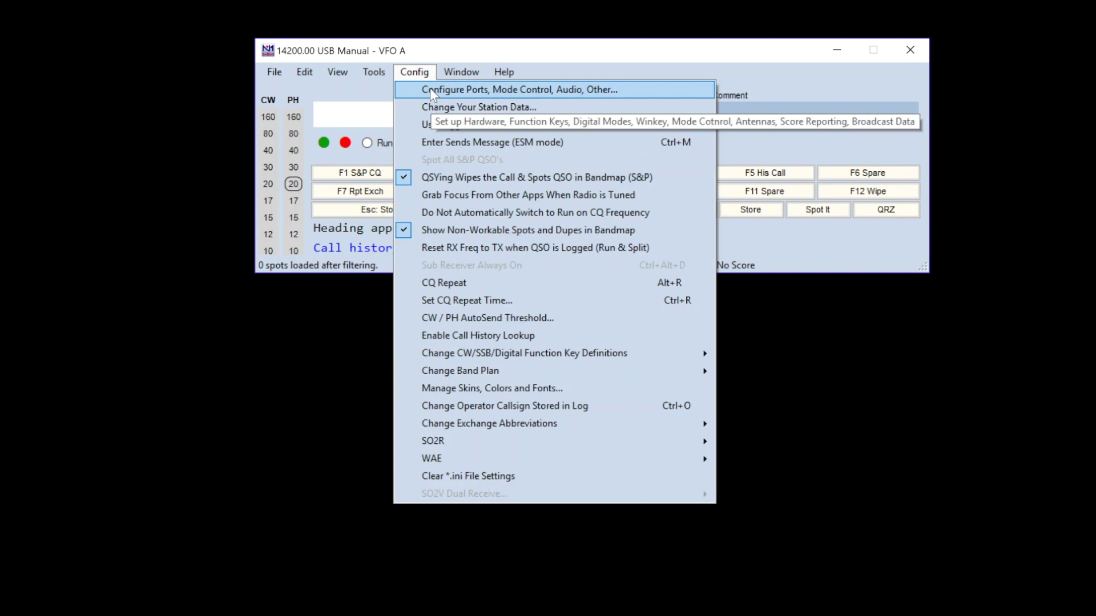
click(430, 89)
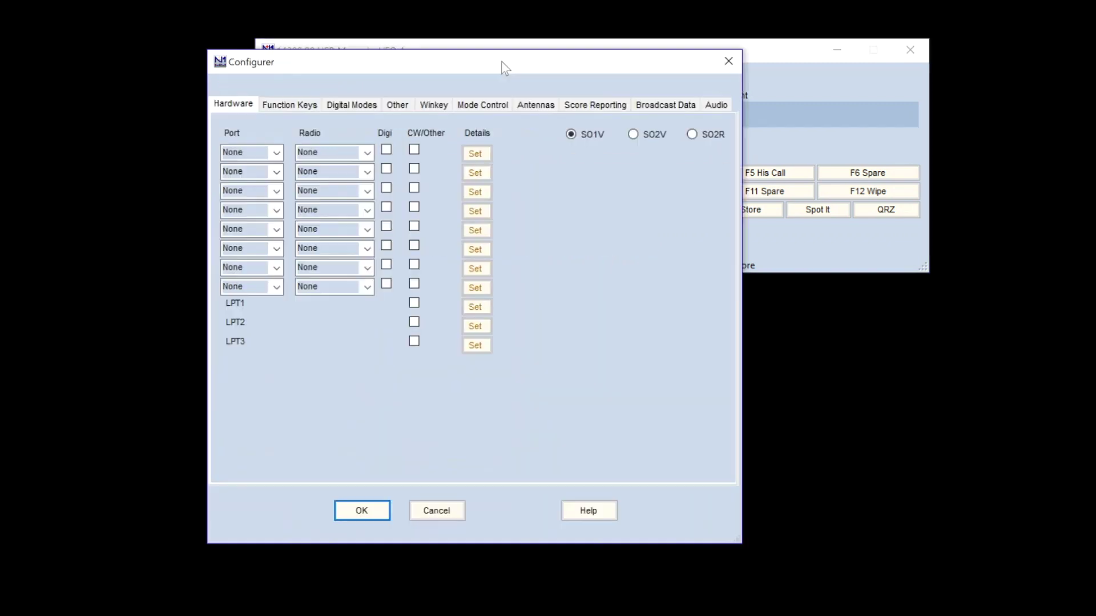
click(275, 155)
click(265, 179)
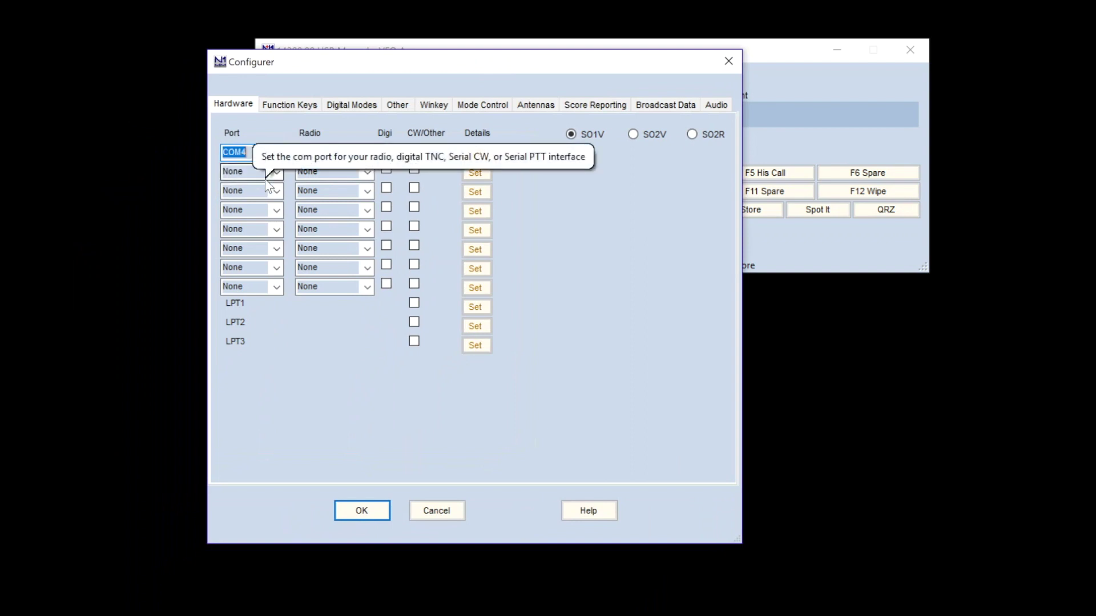
click(414, 150)
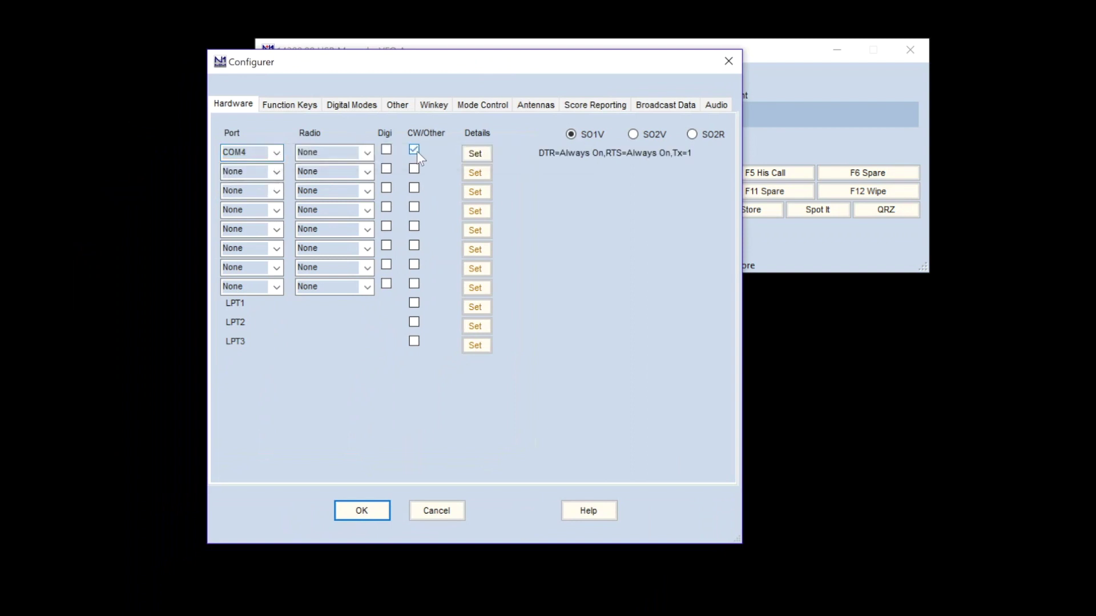
Enable the WinKey option in the COM4 port details
click(475, 154)
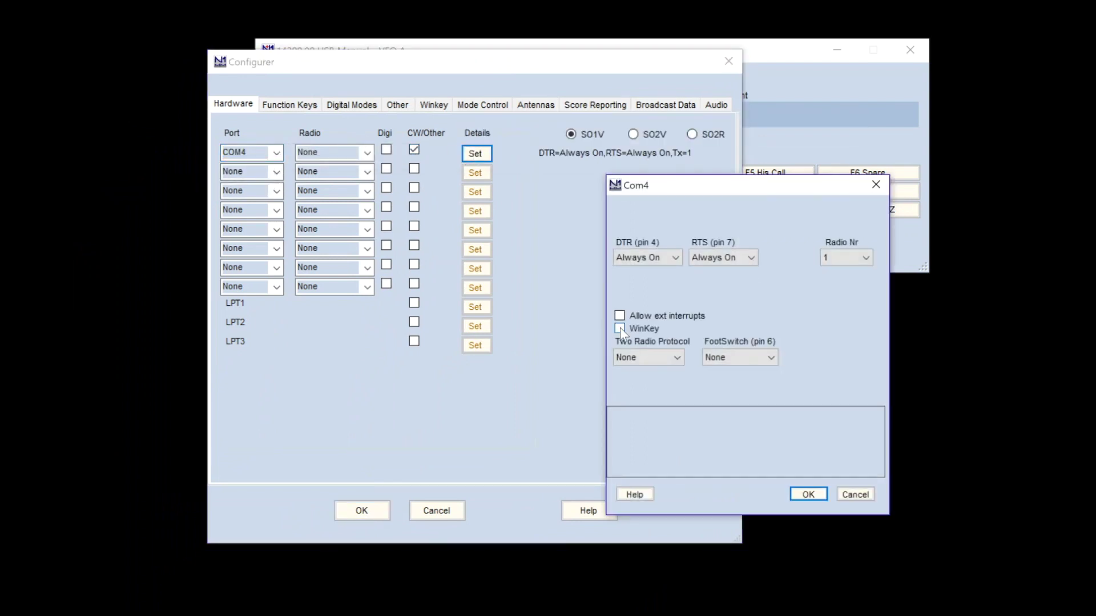
click(620, 328)
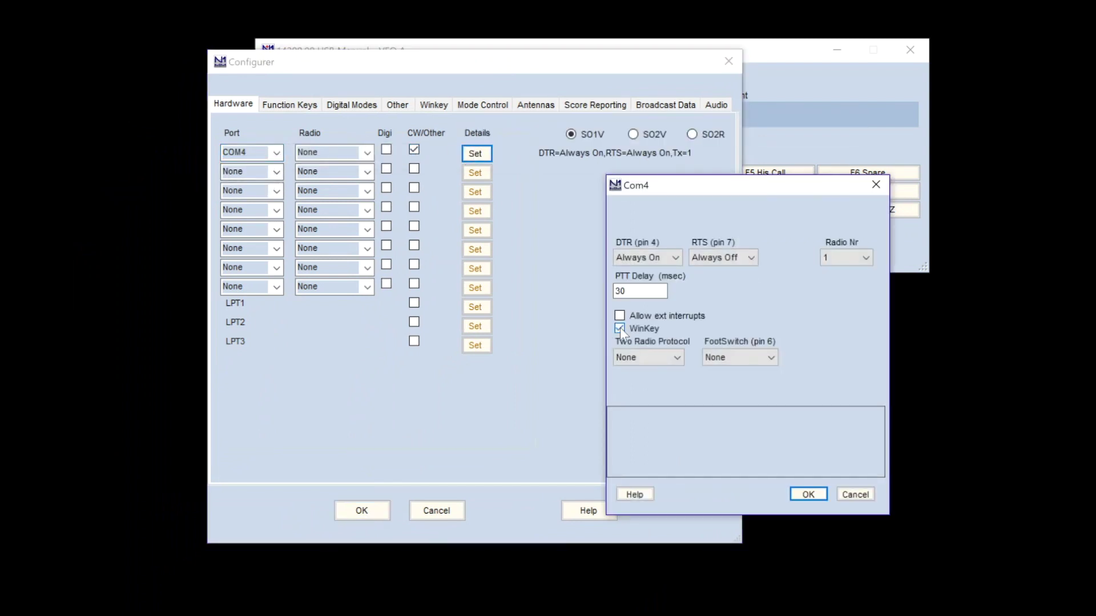
click(808, 494)
Assign COM5 to the second hardware port row with the Elecraft KX3 radio and enable it for CW/Other
click(279, 172)
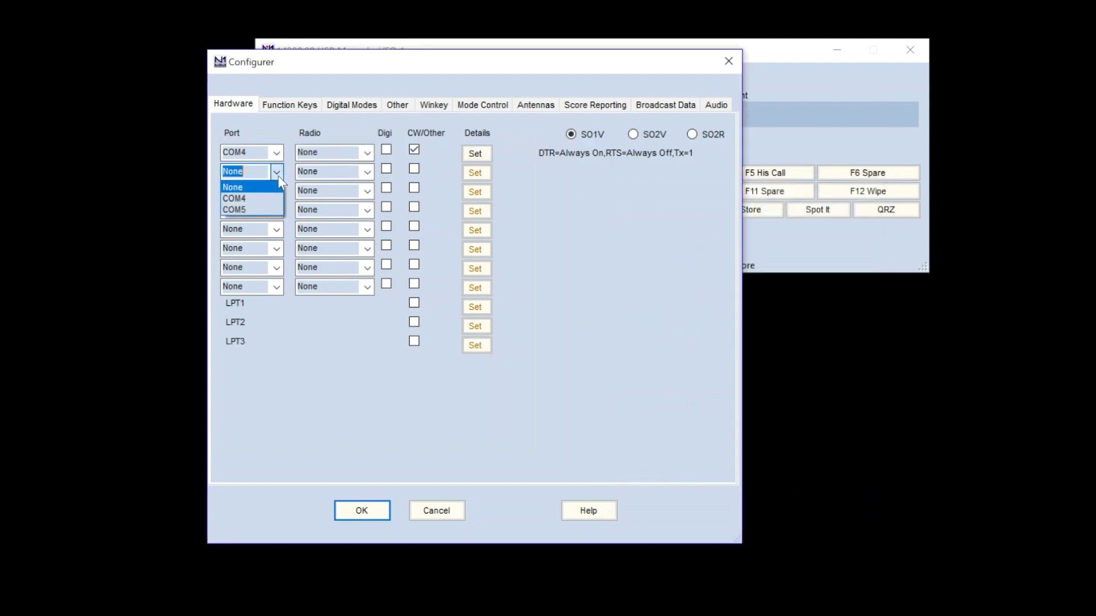
click(262, 207)
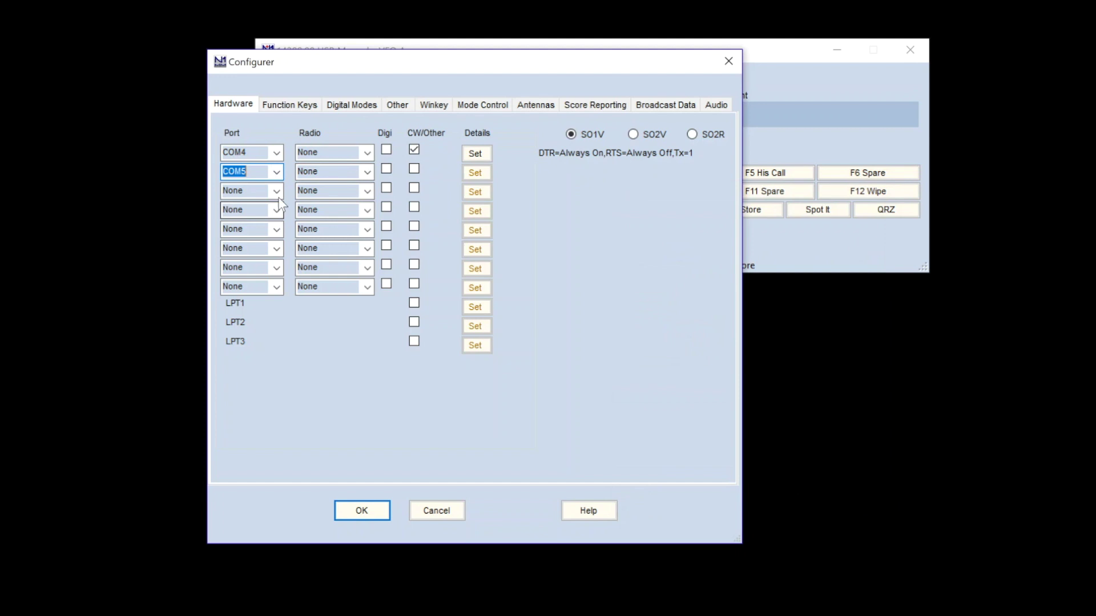
click(366, 172)
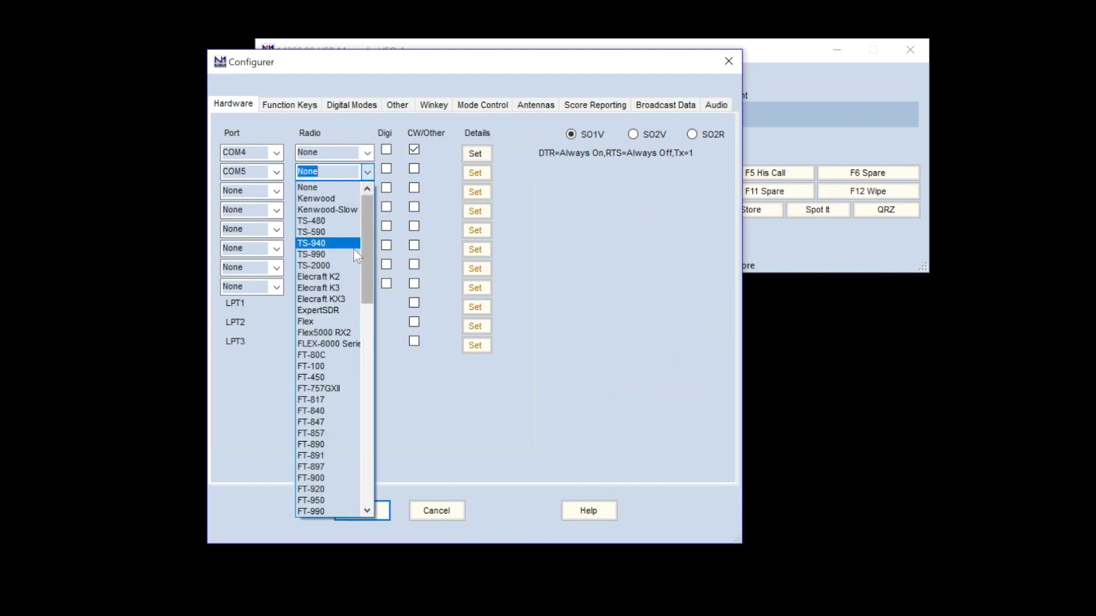
click(345, 299)
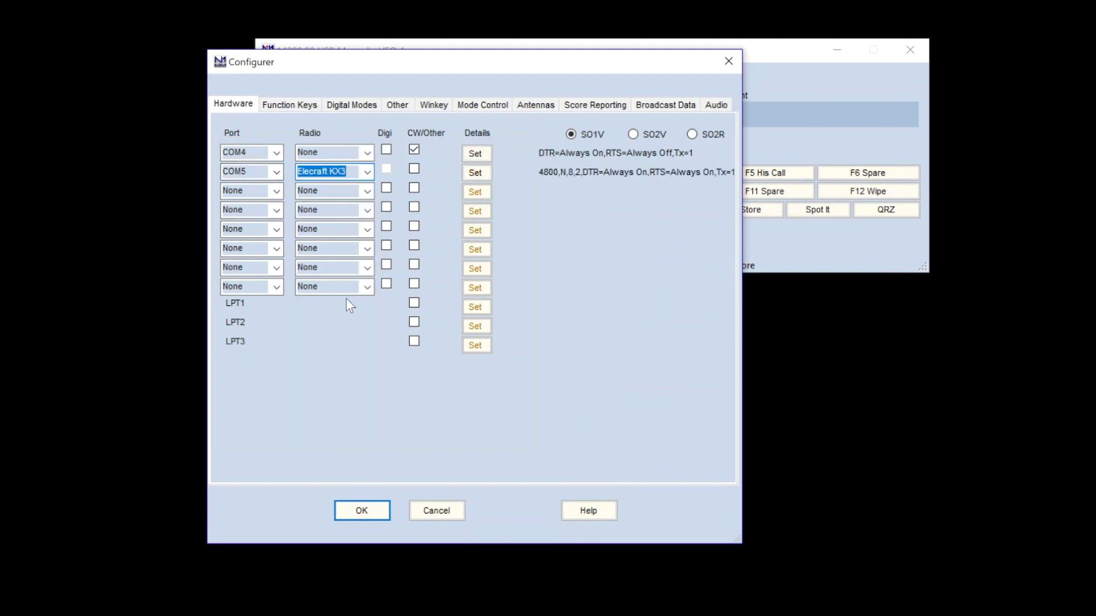
click(415, 169)
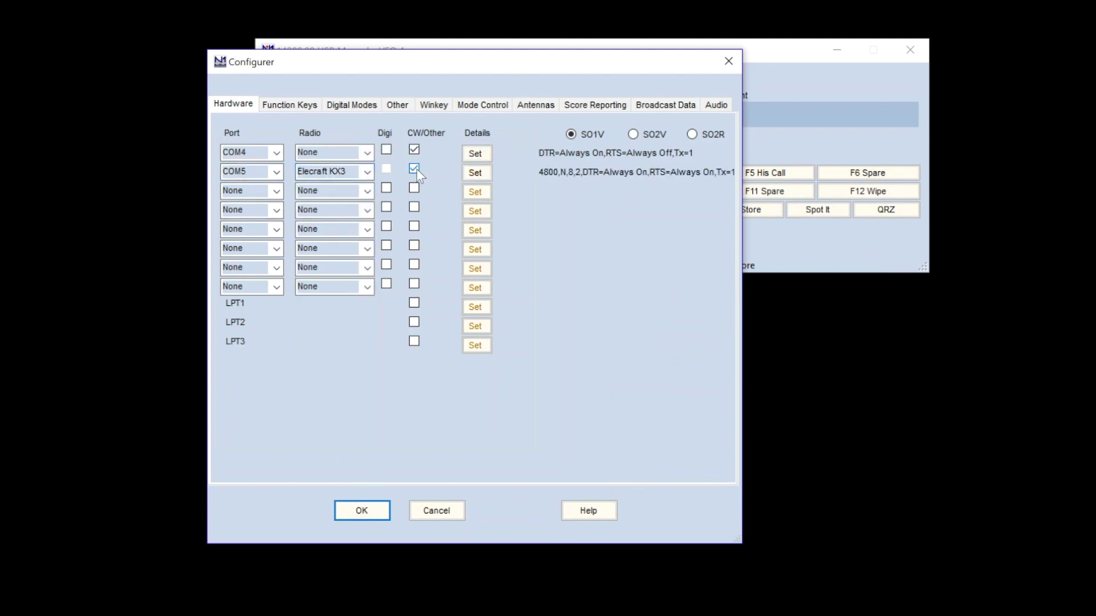
Configure the COM5 port details with speed 38400, stop bits 1 and DTR Always Off
click(474, 173)
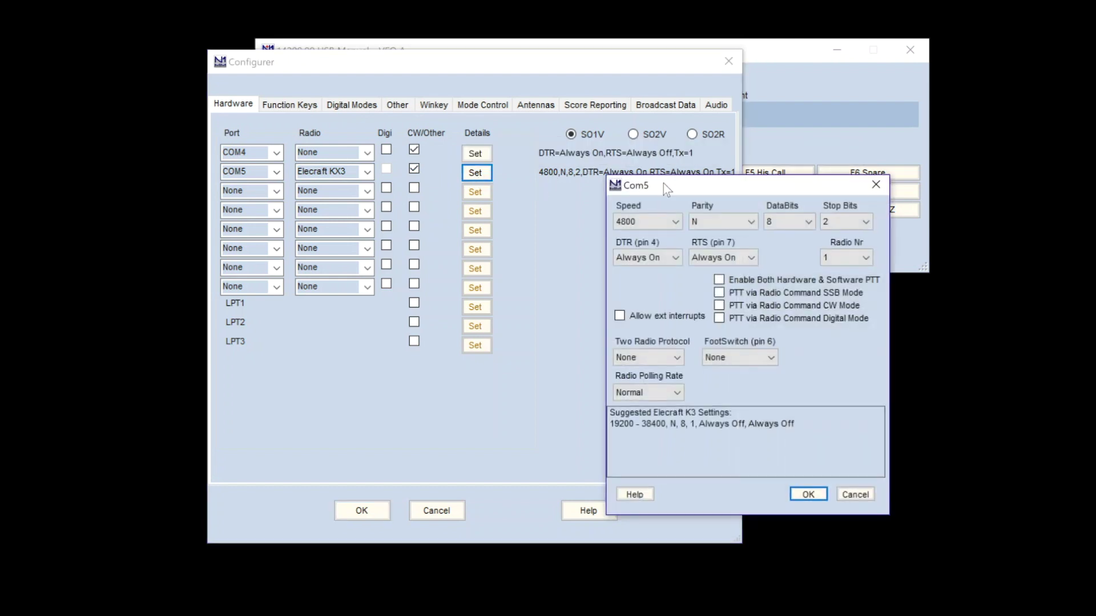
click(675, 223)
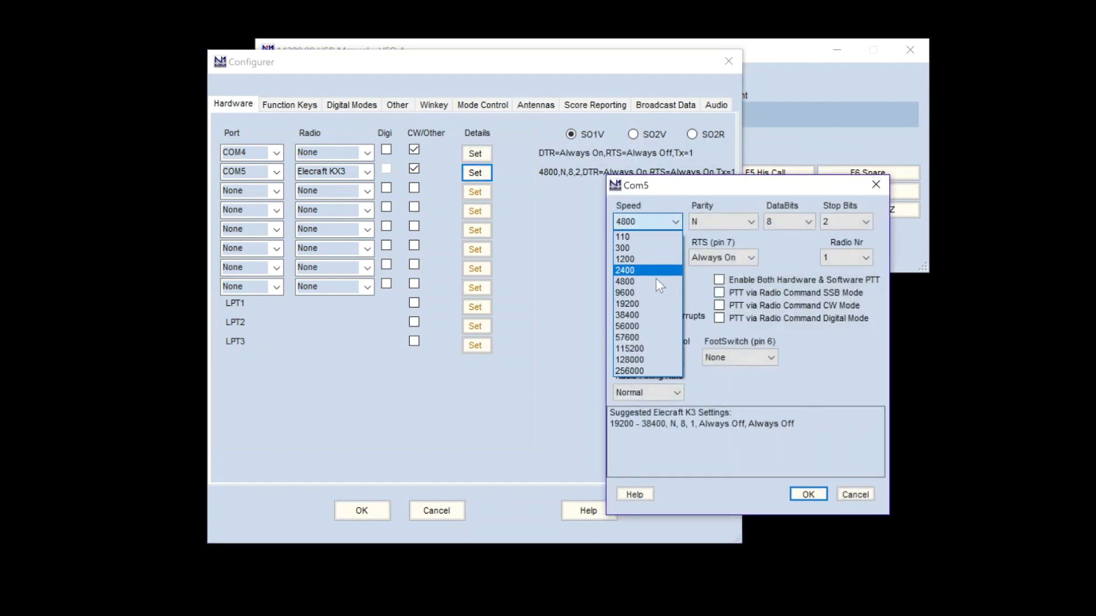
click(655, 316)
click(867, 222)
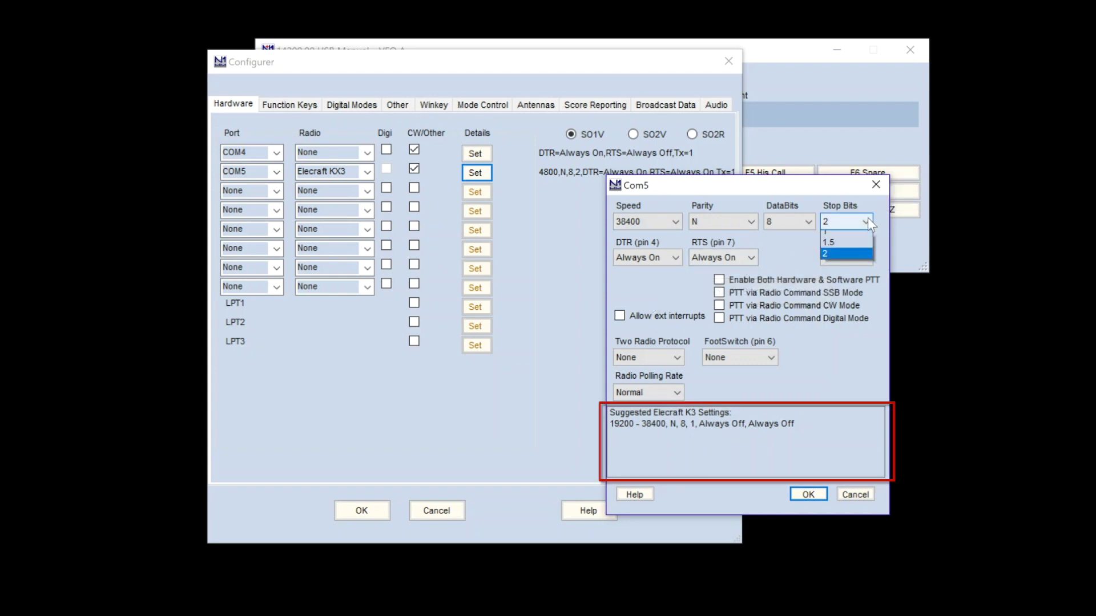
click(858, 231)
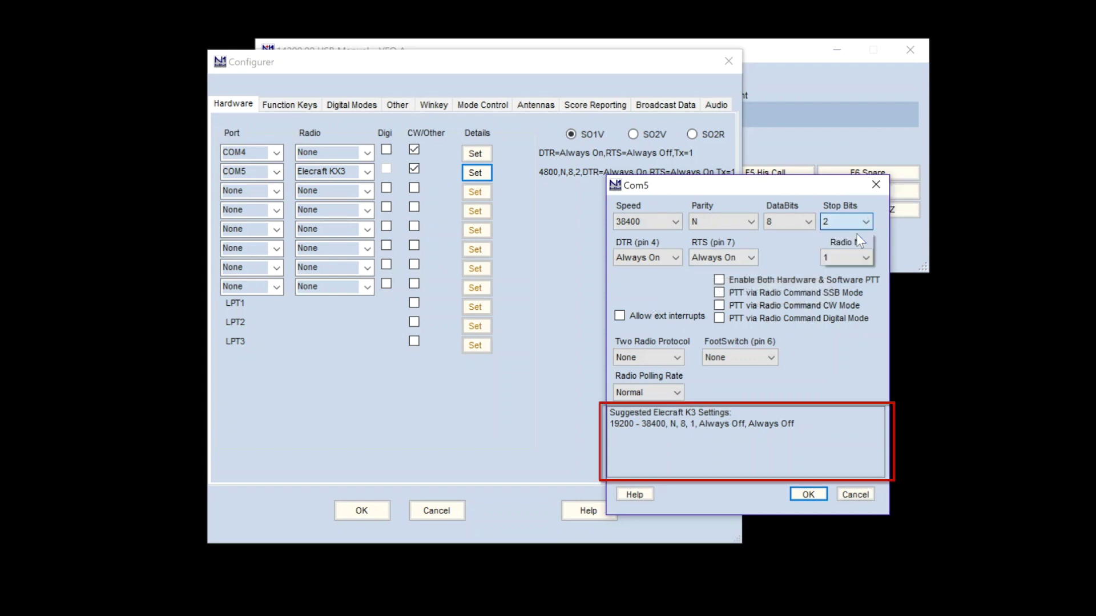
click(678, 261)
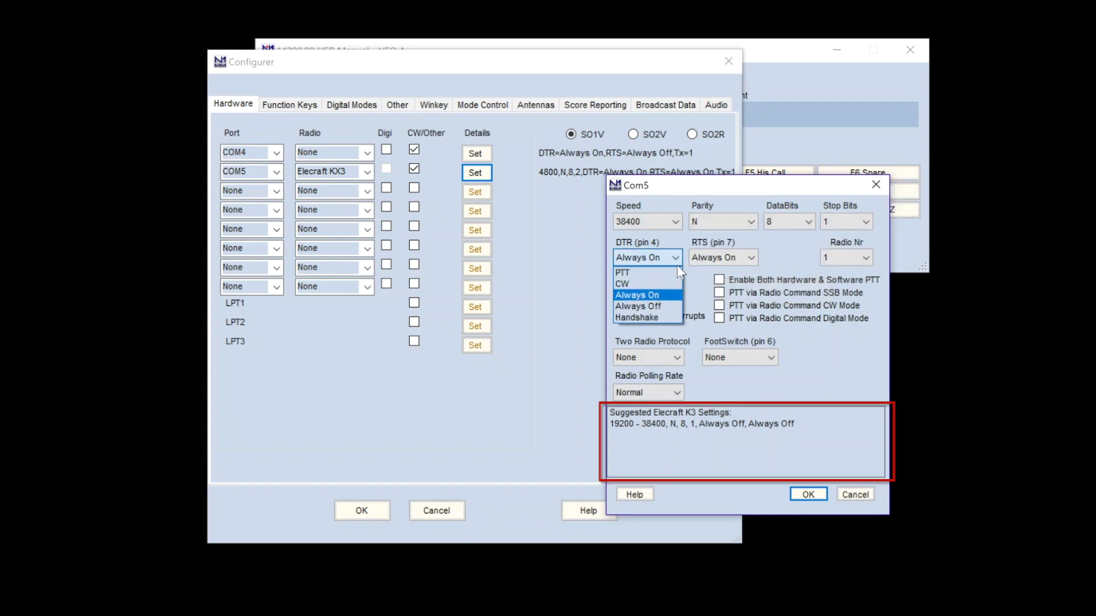
click(662, 308)
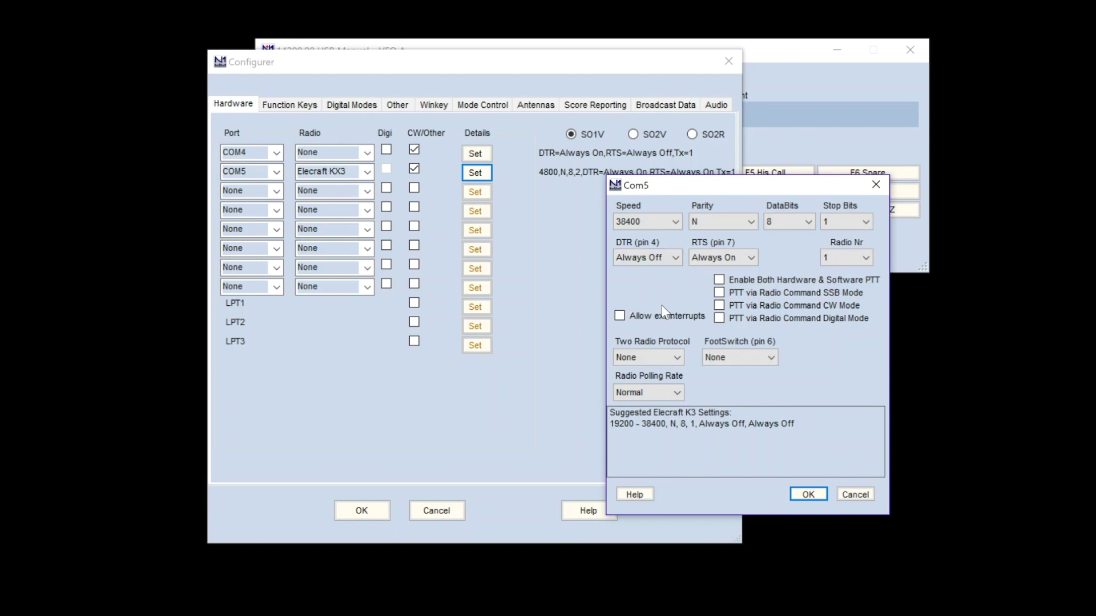
click(799, 494)
In the Winkey settings, set the sidetone frequency to 625, disable Paddle only sidetone and choose Use Winkey Speed Pot
click(435, 107)
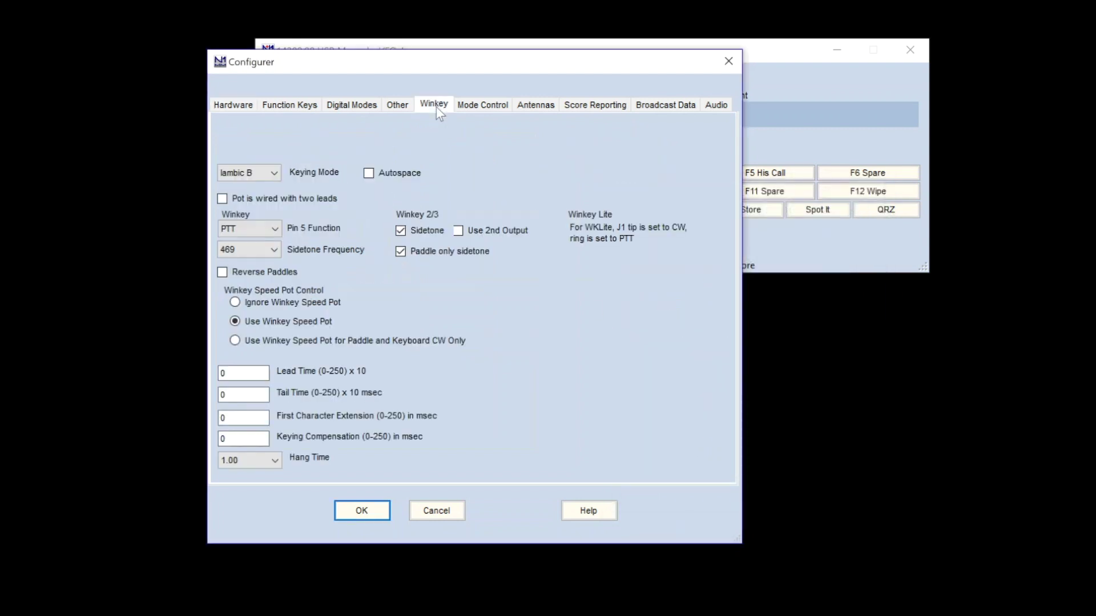
click(271, 251)
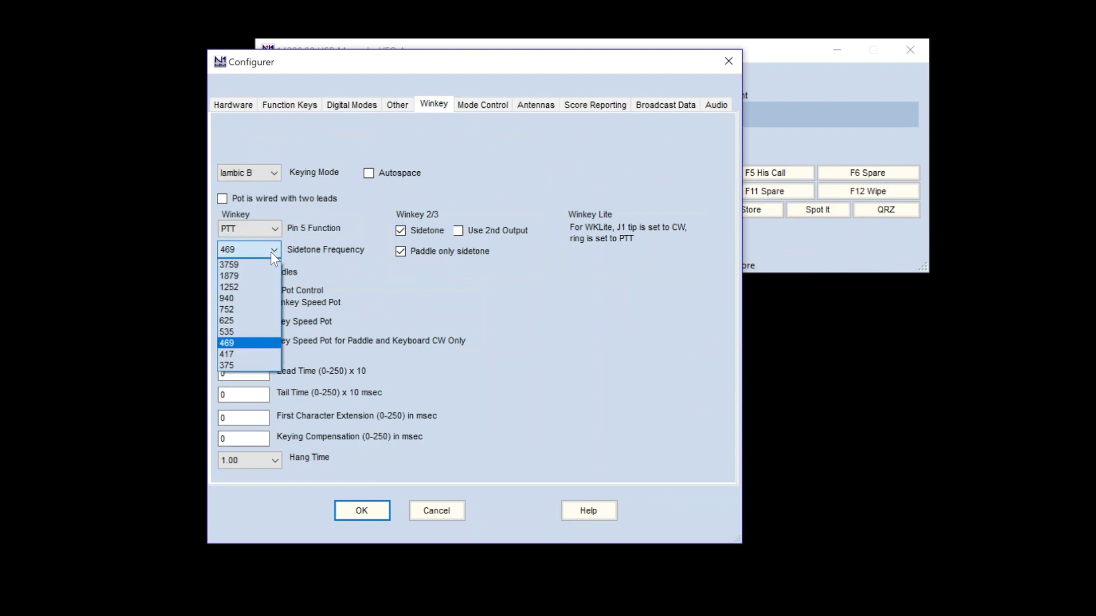
click(253, 321)
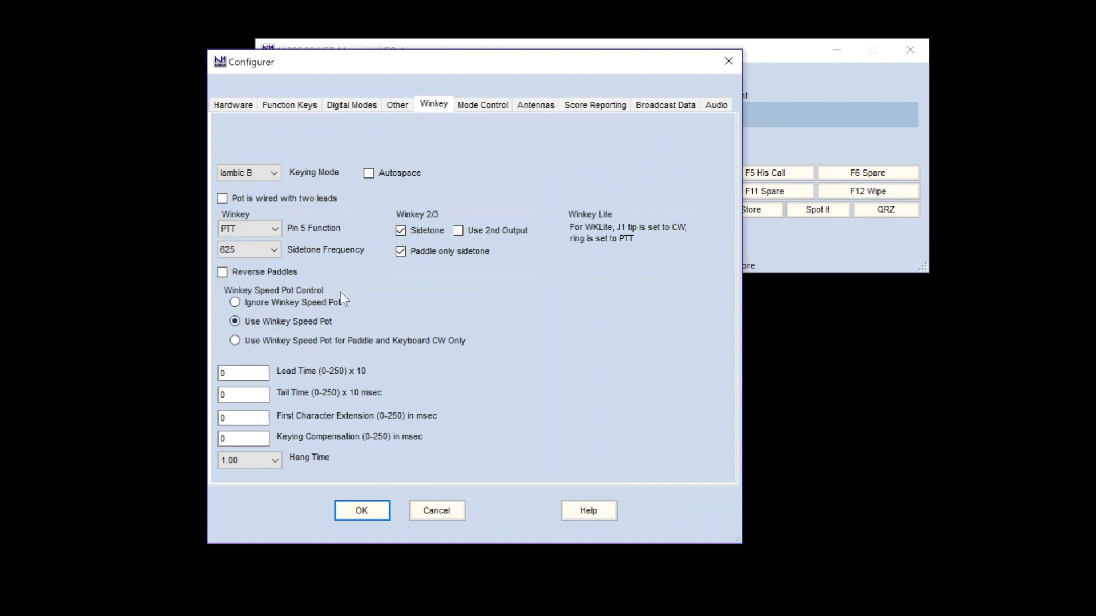
click(401, 252)
click(233, 323)
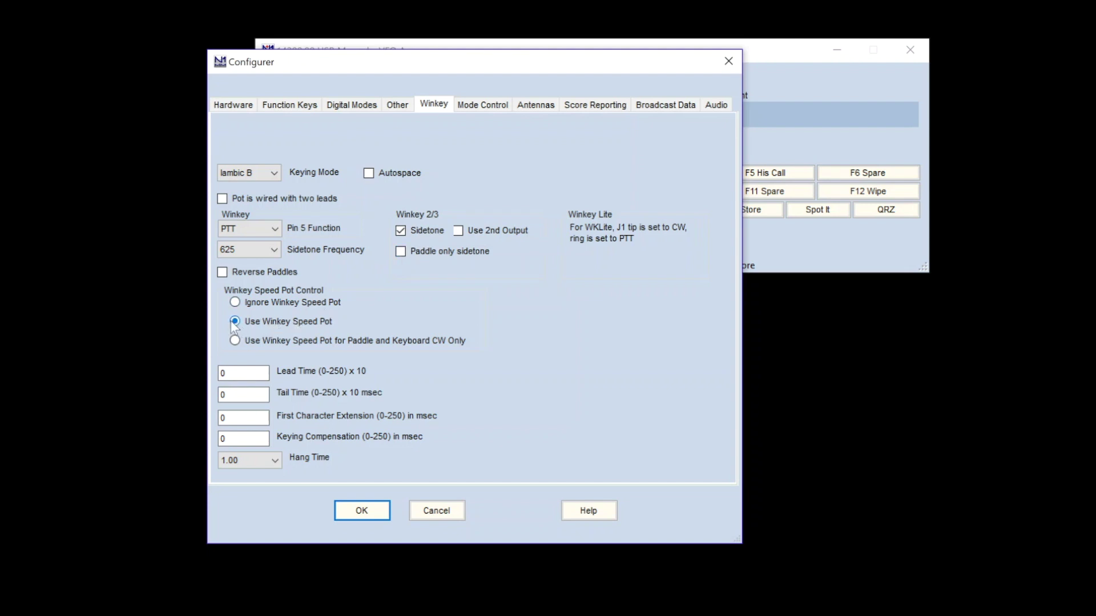